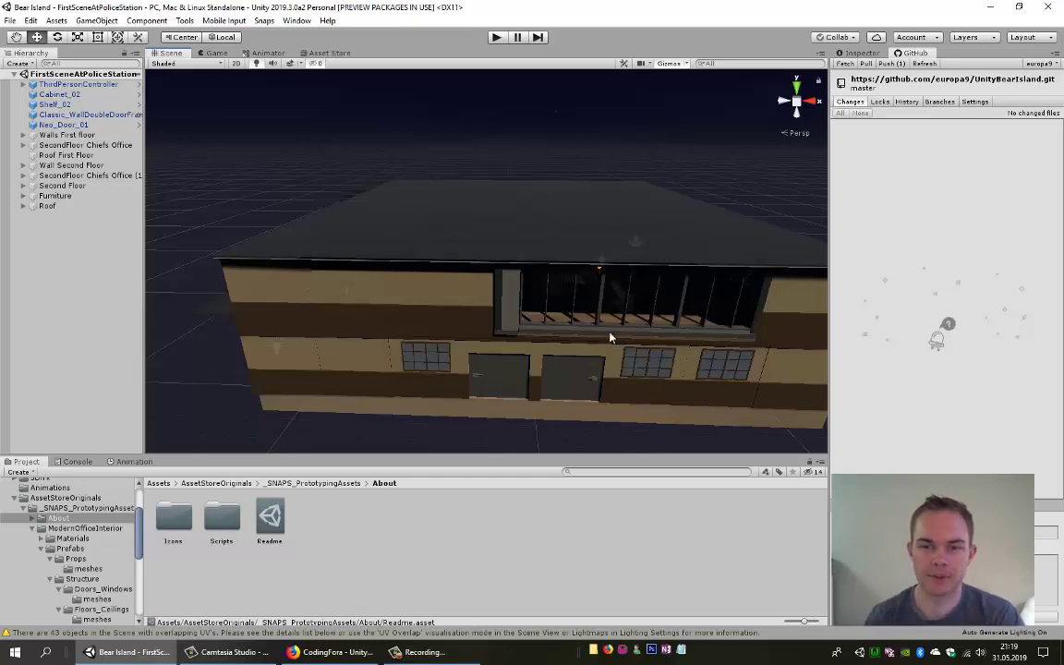
Orbit from the police station exterior into the dark office and select the lamp there
mouse_move(600, 345)
right_down()
mouse_move(558, 345)
mouse_move(543, 270)
right_up()
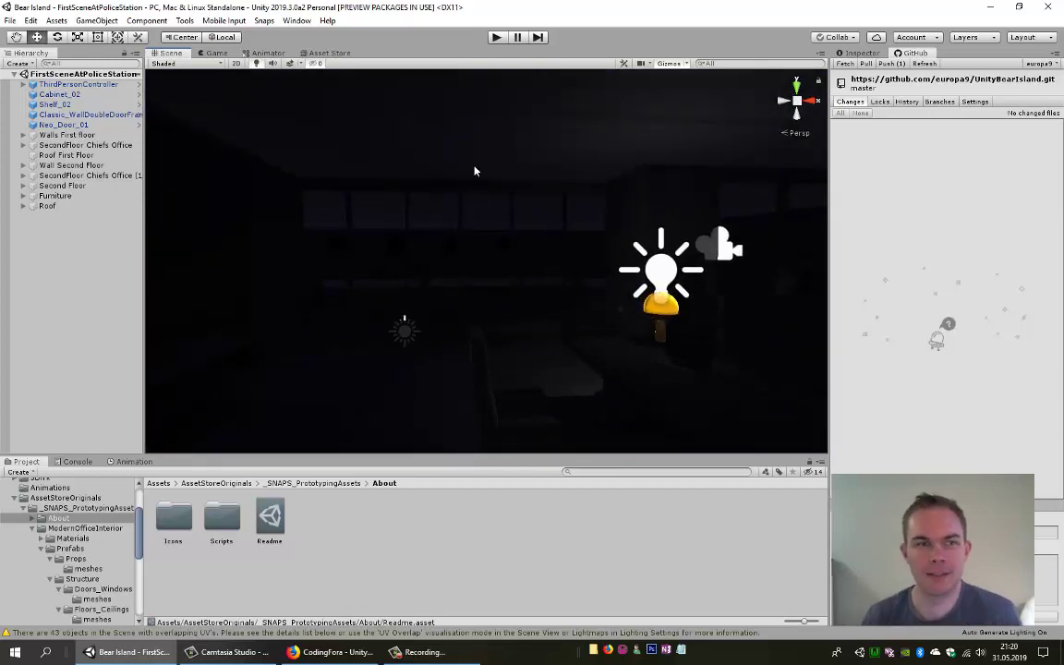
right_drag(544, 227, 501, 248)
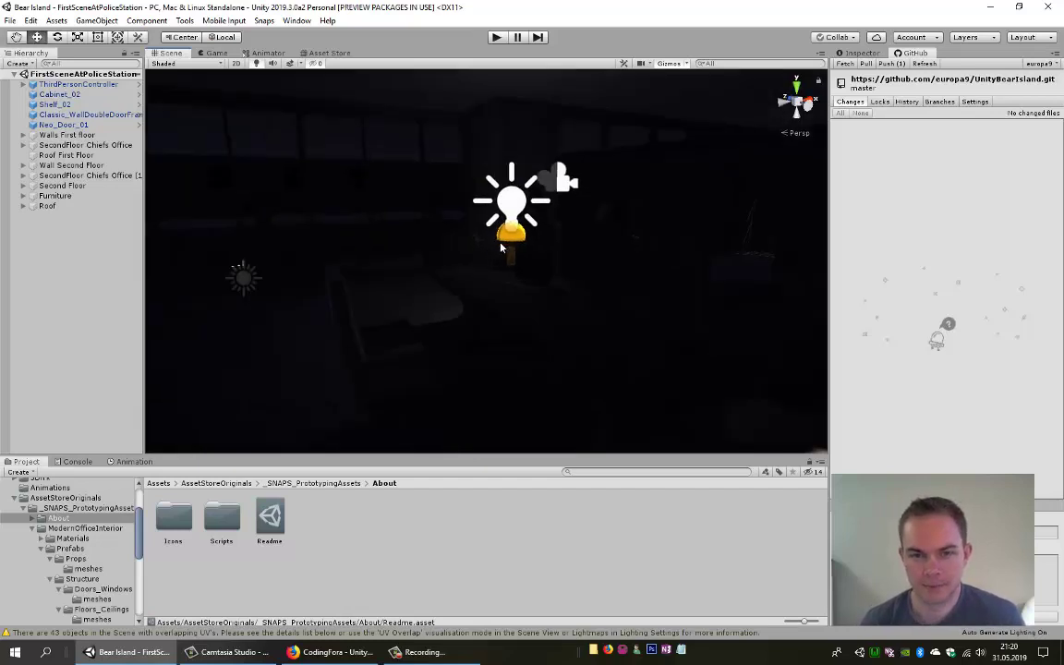
click(512, 238)
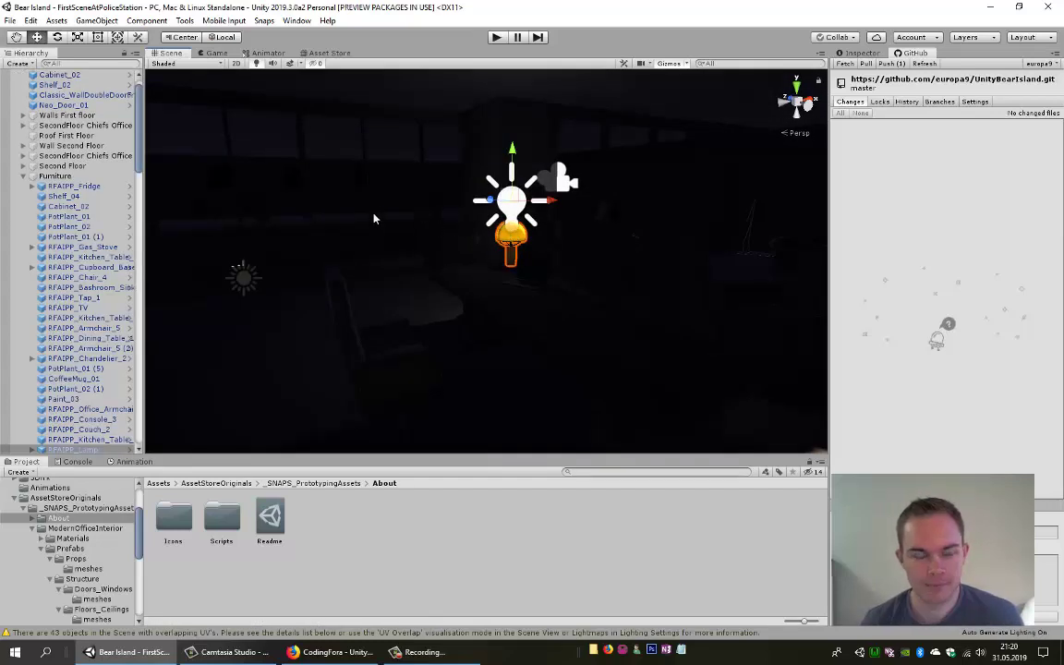
right_drag(373, 233, 467, 189)
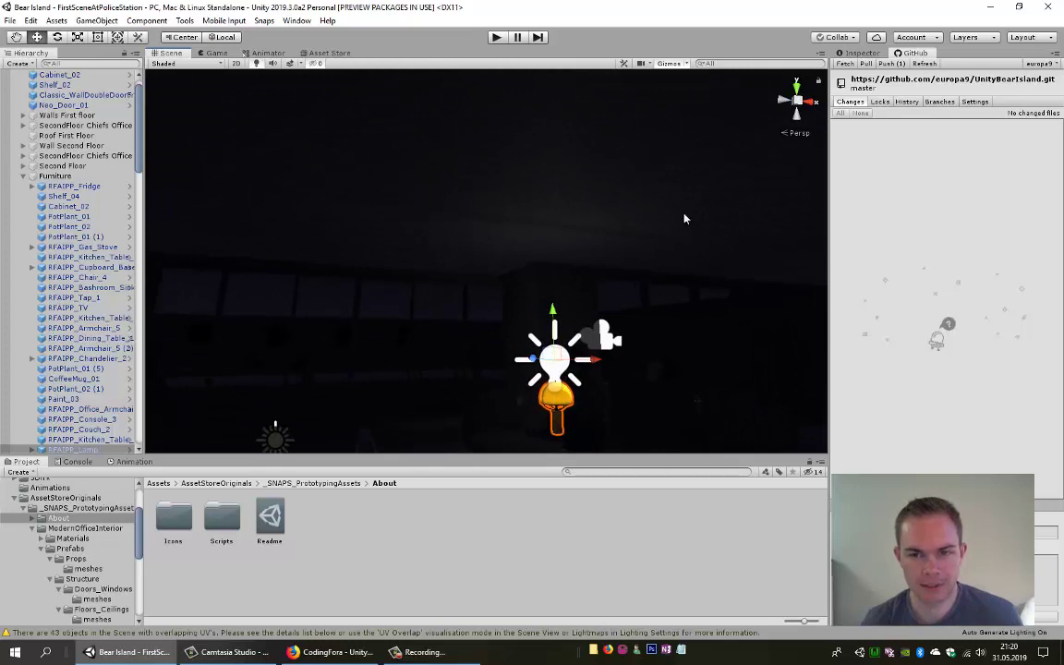
right_drag(684, 219, 307, 318)
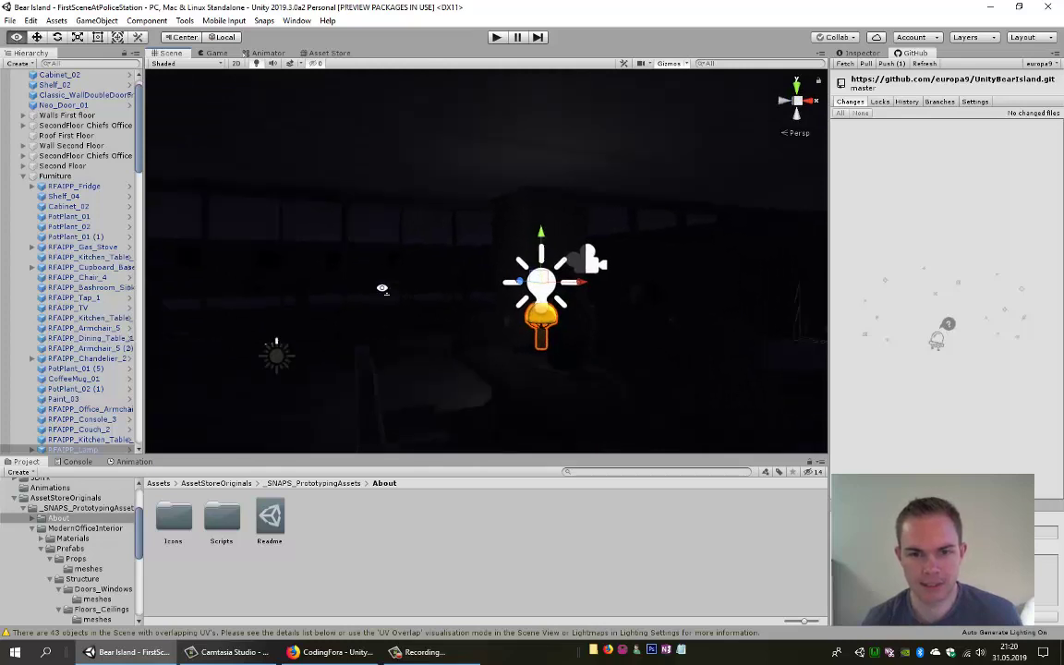
click(296, 20)
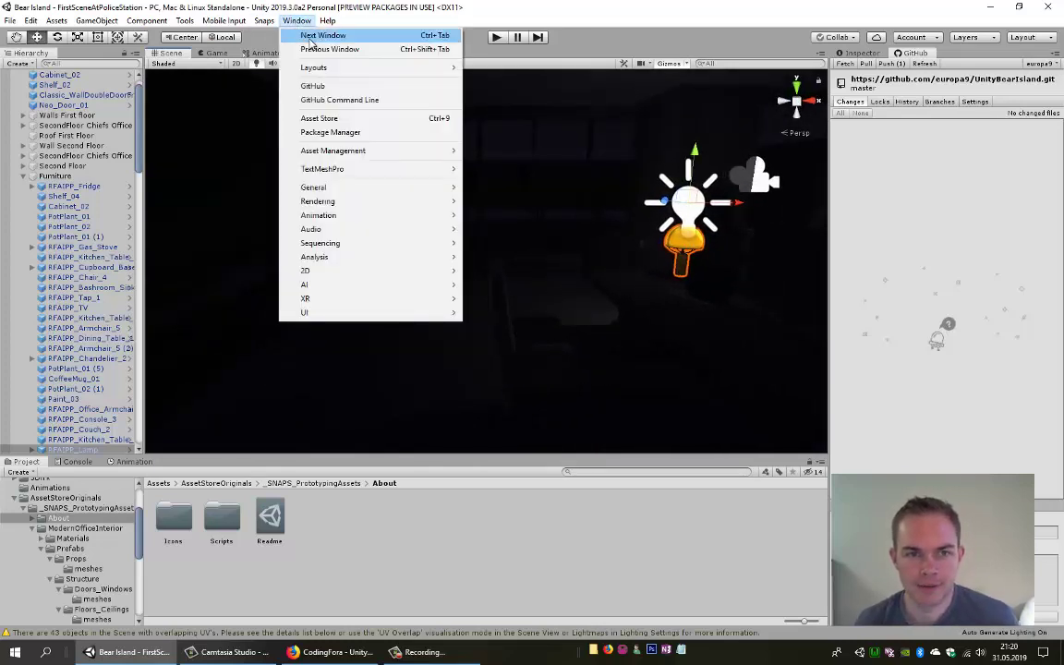
Set the Environment Intensity Multiplier to 1 and dock the Lighting window beside the Inspector
mouse_move(434, 203)
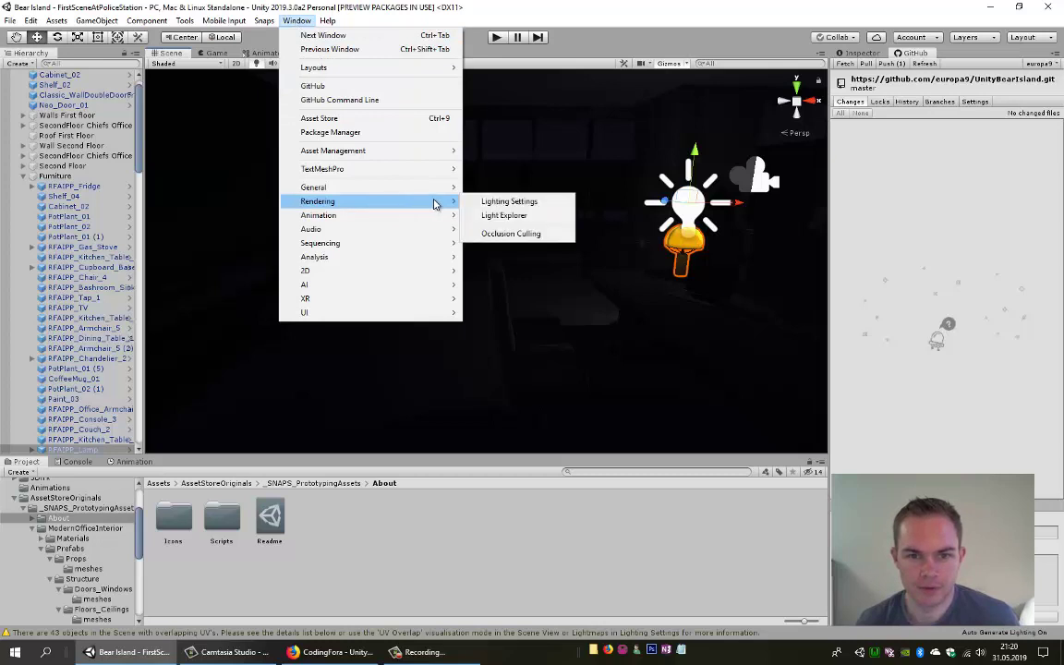
click(495, 201)
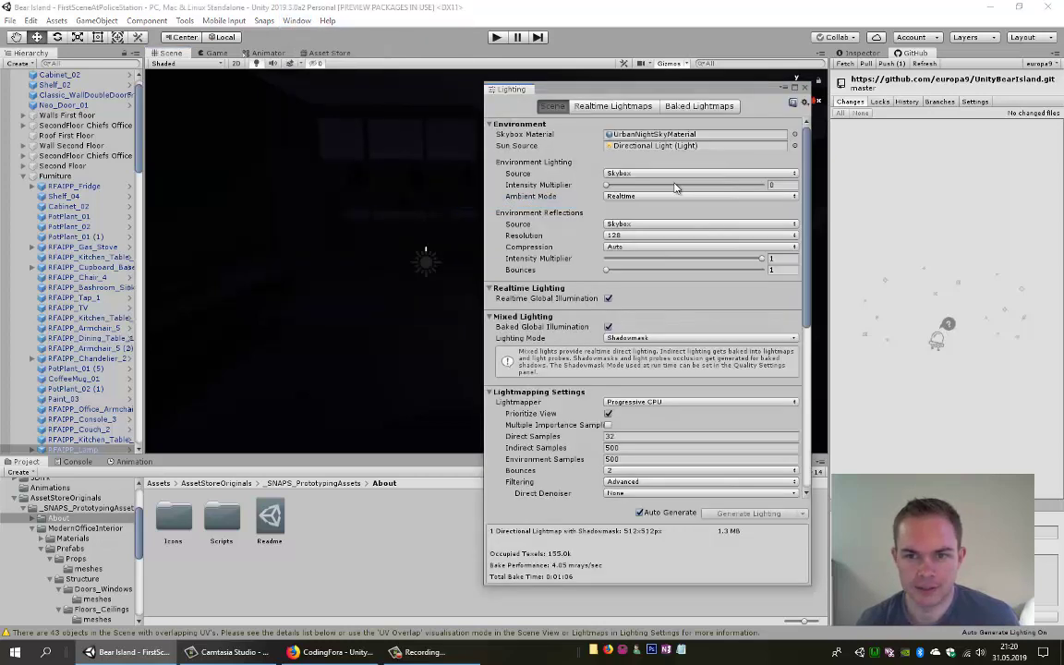
click(783, 185)
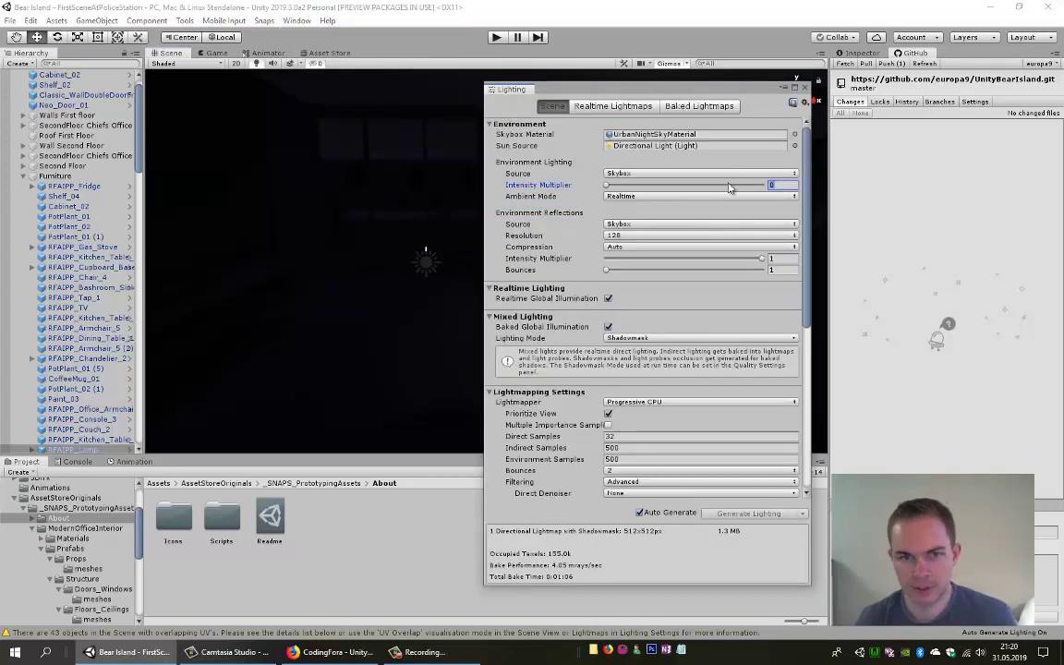
text(1)
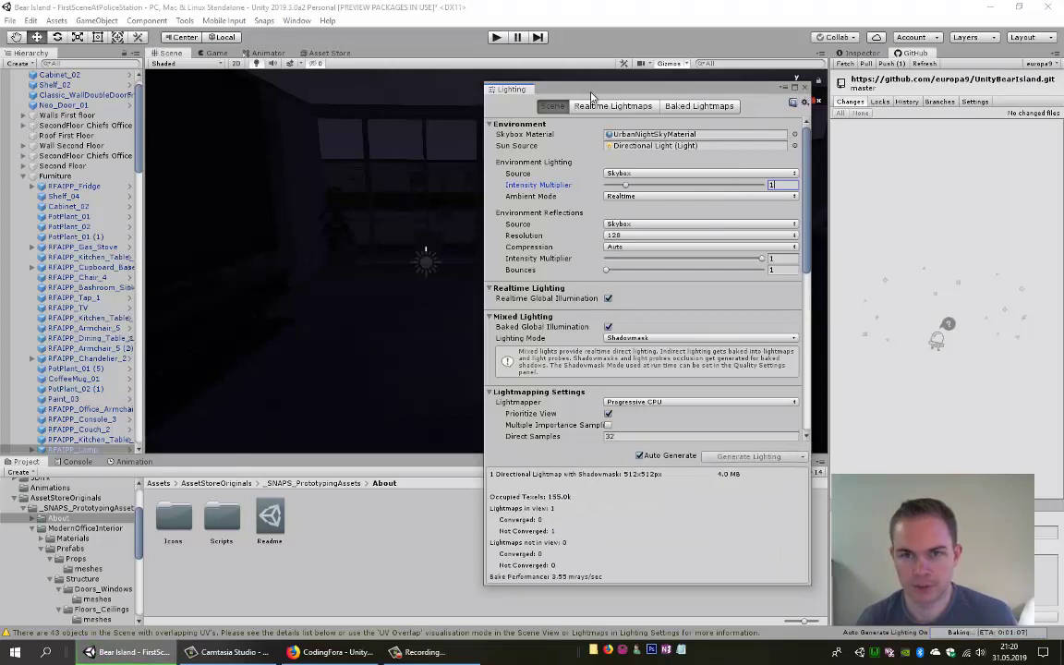
mouse_move(591, 95)
mouse_down()
mouse_move(1009, 65)
mouse_move(972, 66)
mouse_move(961, 55)
mouse_move(984, 93)
mouse_move(986, 57)
mouse_move(958, 58)
mouse_up()
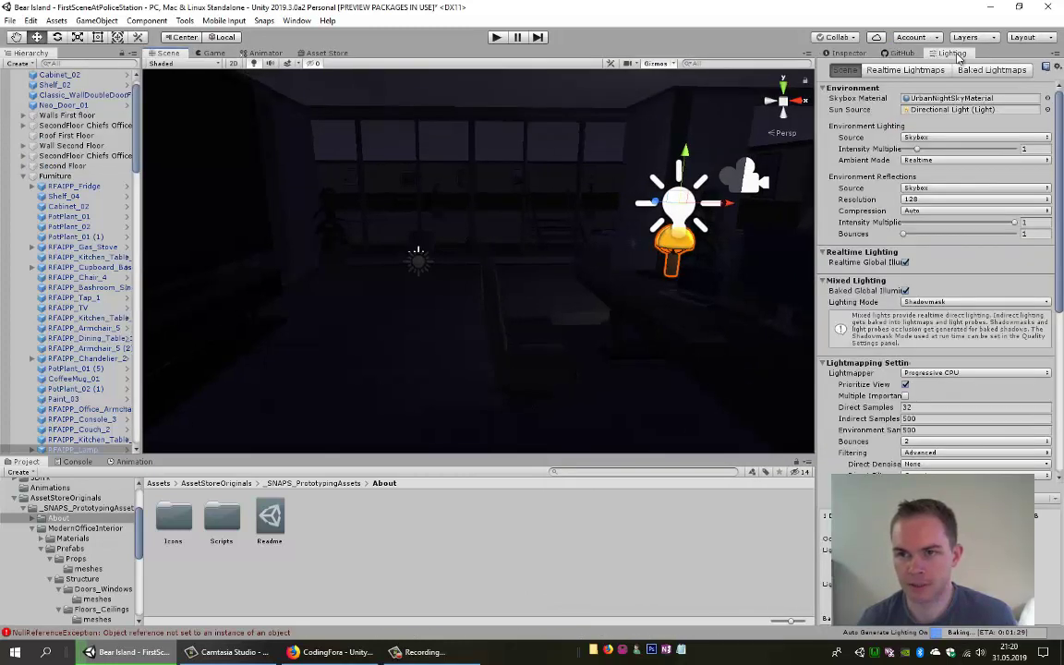
Orbit through the room to see both point lights and collapse the Furniture group
right_drag(581, 204, 481, 204)
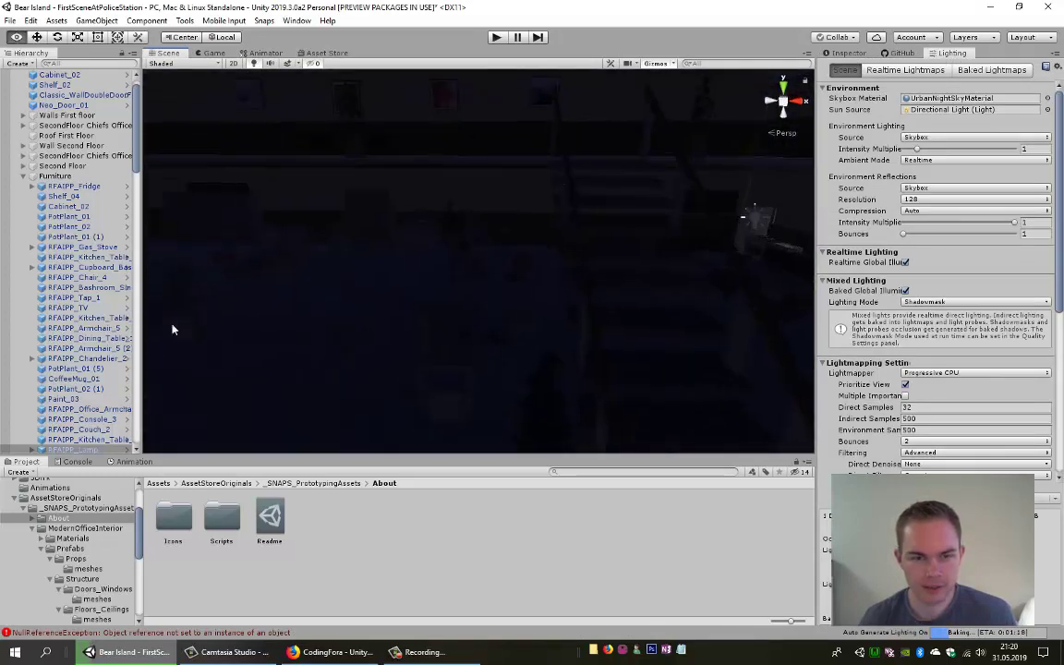
mouse_move(481, 204)
right_down()
mouse_move(587, 218)
mouse_move(433, 199)
mouse_move(622, 145)
right_up()
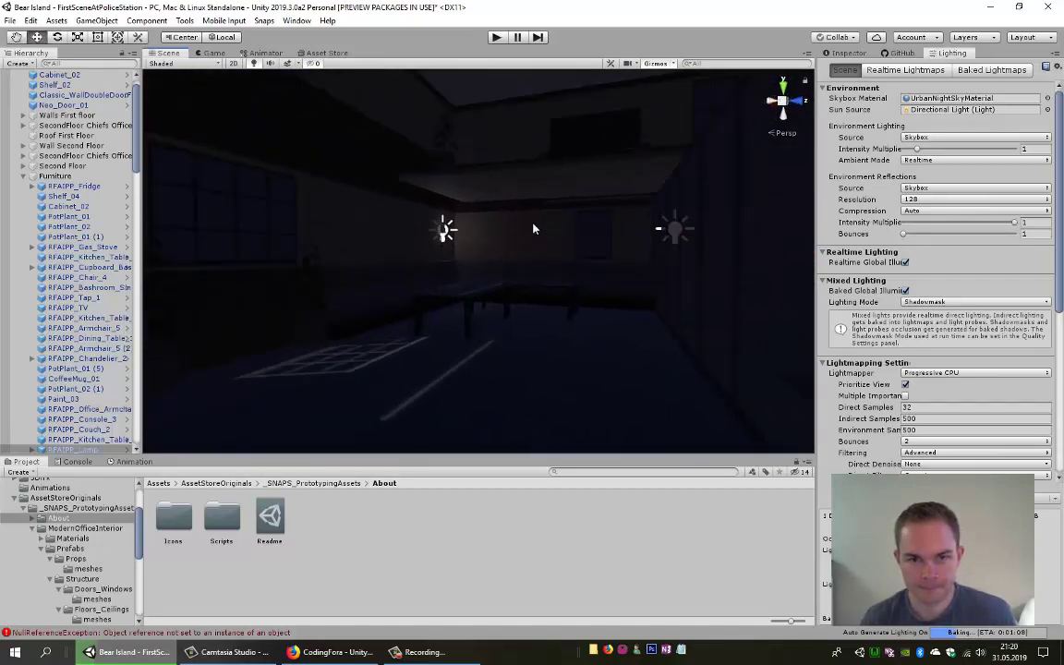
right_drag(533, 228, 238, 316)
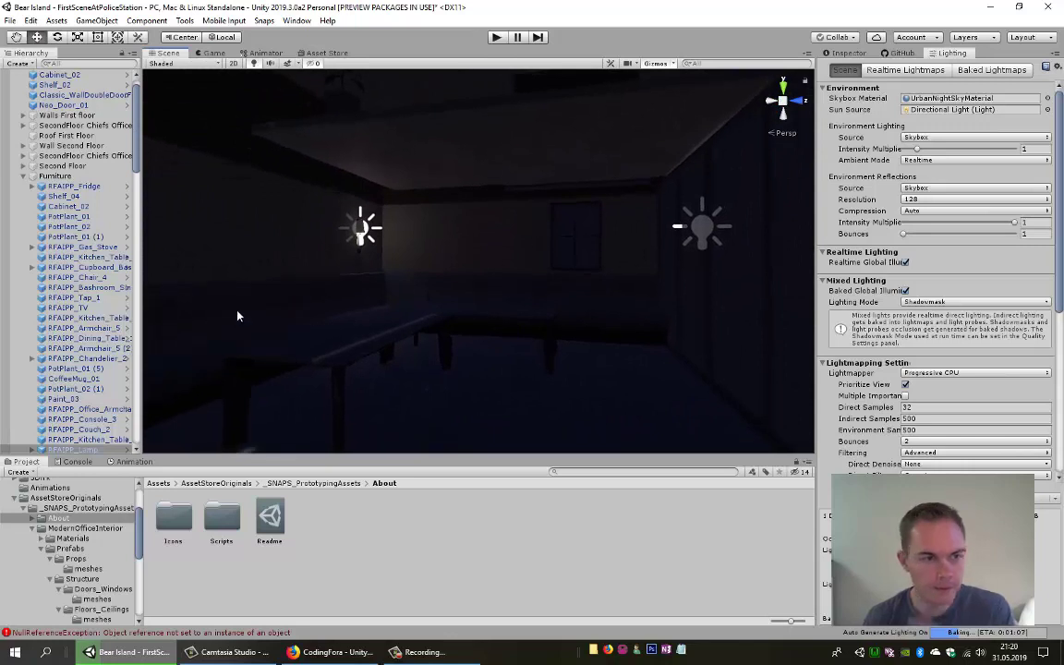
click(23, 176)
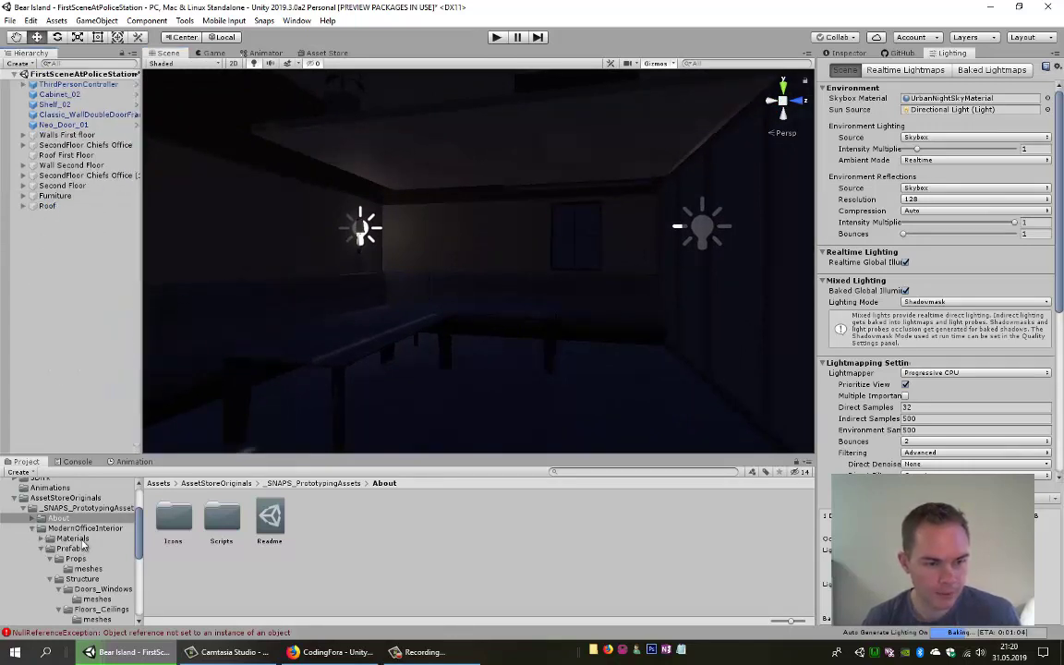
Collapse the Pillars, Floors_Ceilings, Walls and Doors_Windows folders and open the ModernOfficeInterior Props folder
scroll(90, 541, down, 3)
scroll(83, 555, down, 3)
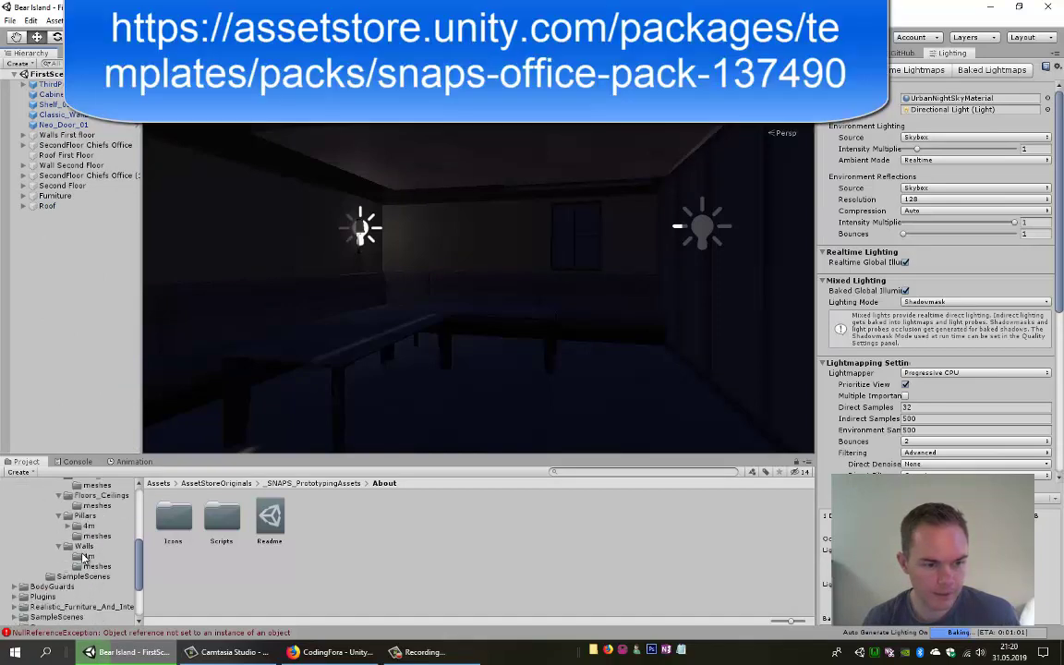
scroll(61, 563, up, 2)
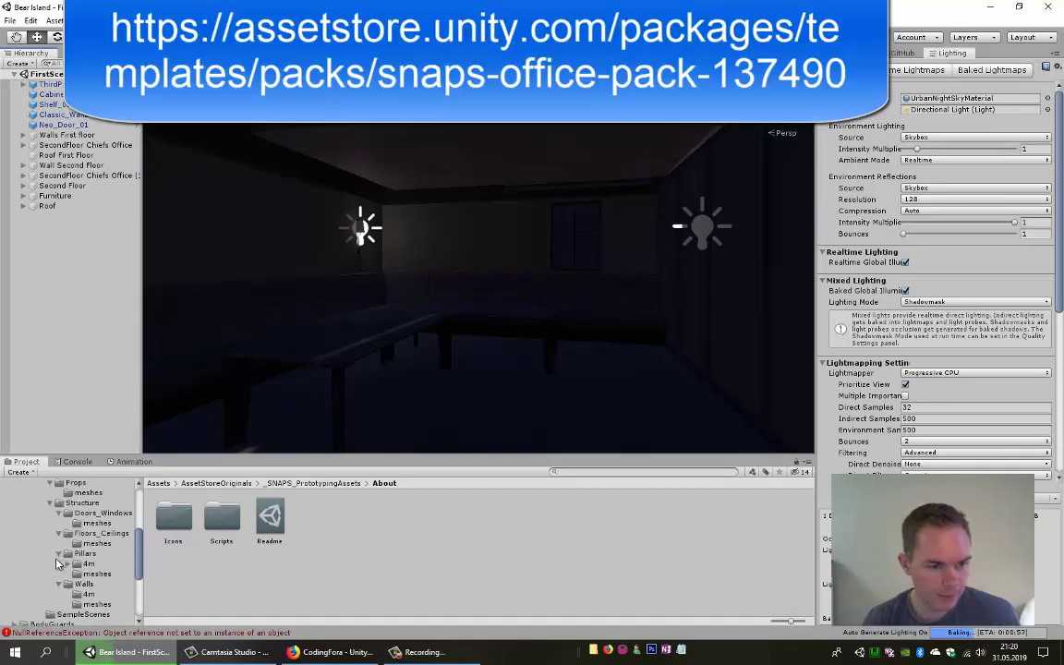
click(58, 555)
click(58, 536)
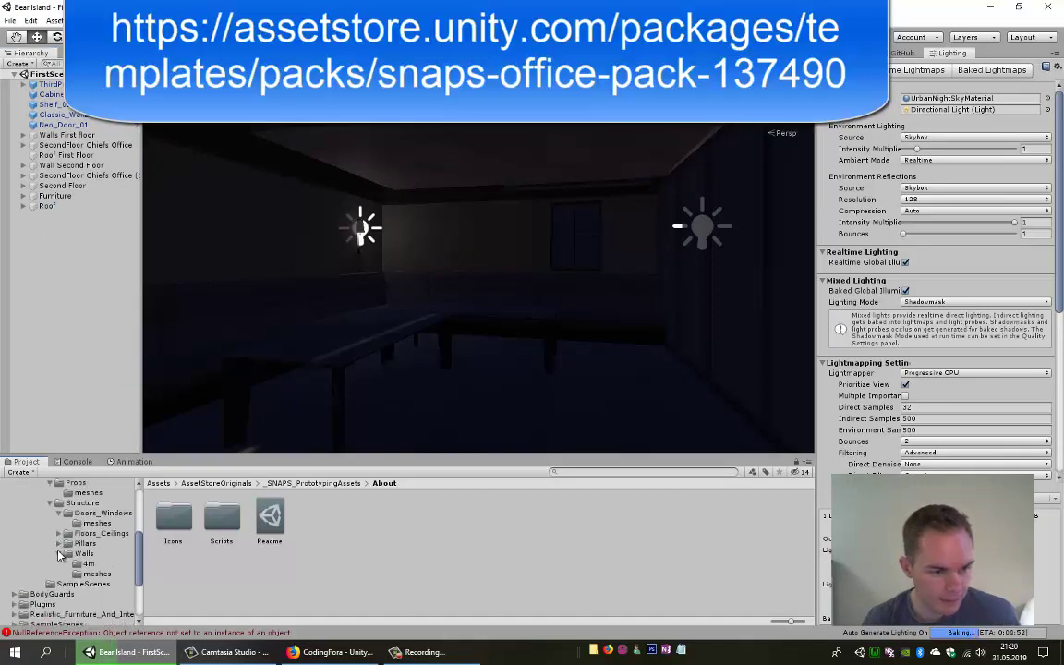
alt+click(52, 503)
click(52, 523)
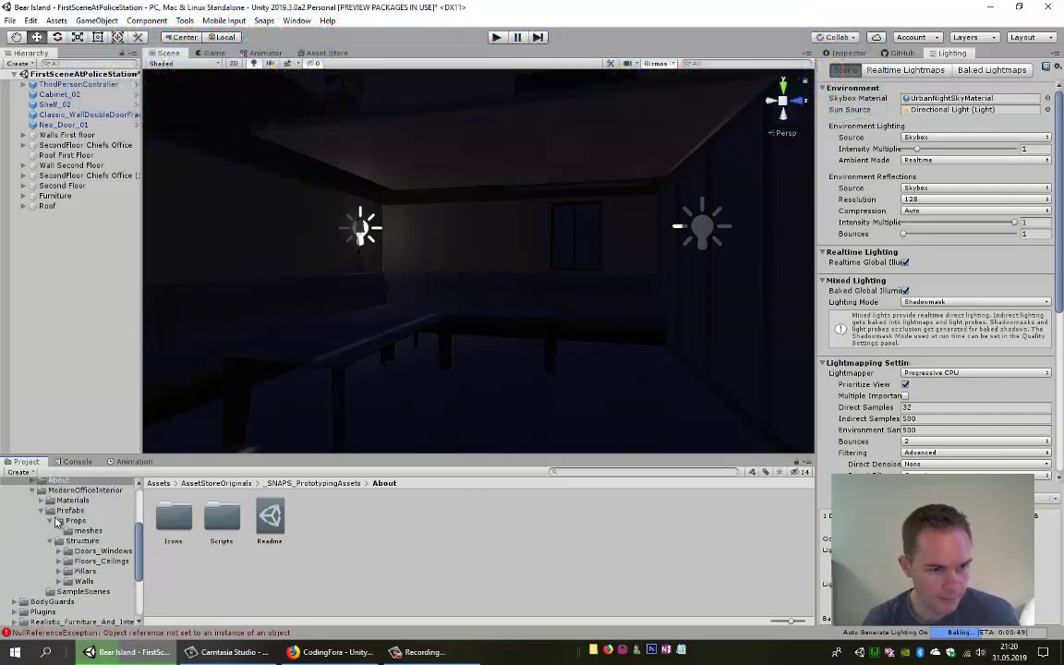
click(72, 521)
Drag the CeilingLights_02 prefab into the scene against the room's ceiling
scroll(496, 551, down, 1)
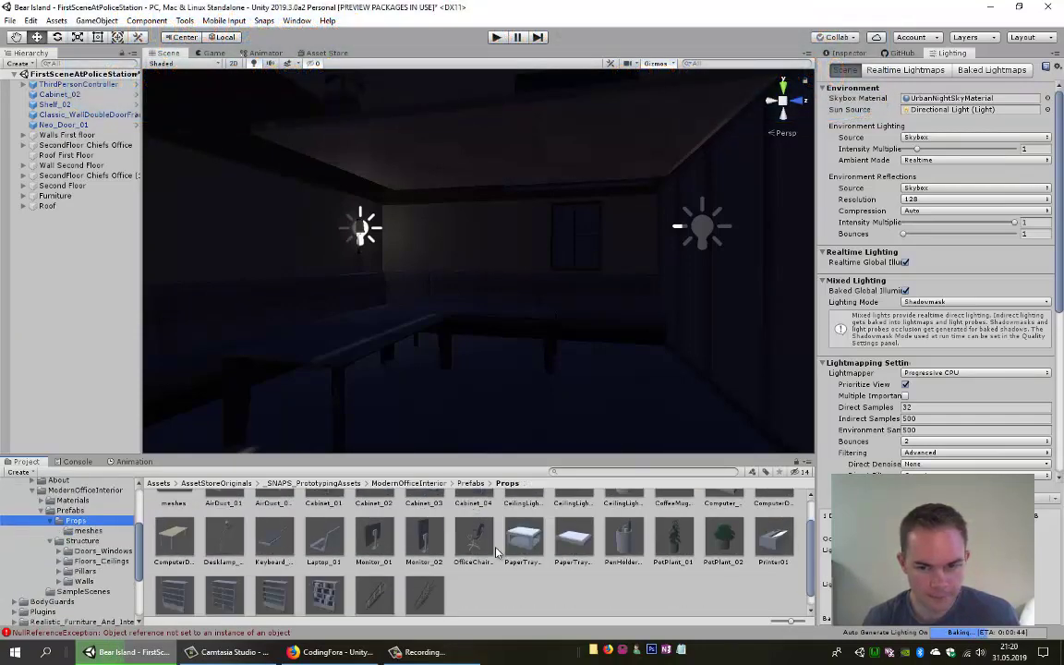
scroll(579, 546, up, 1)
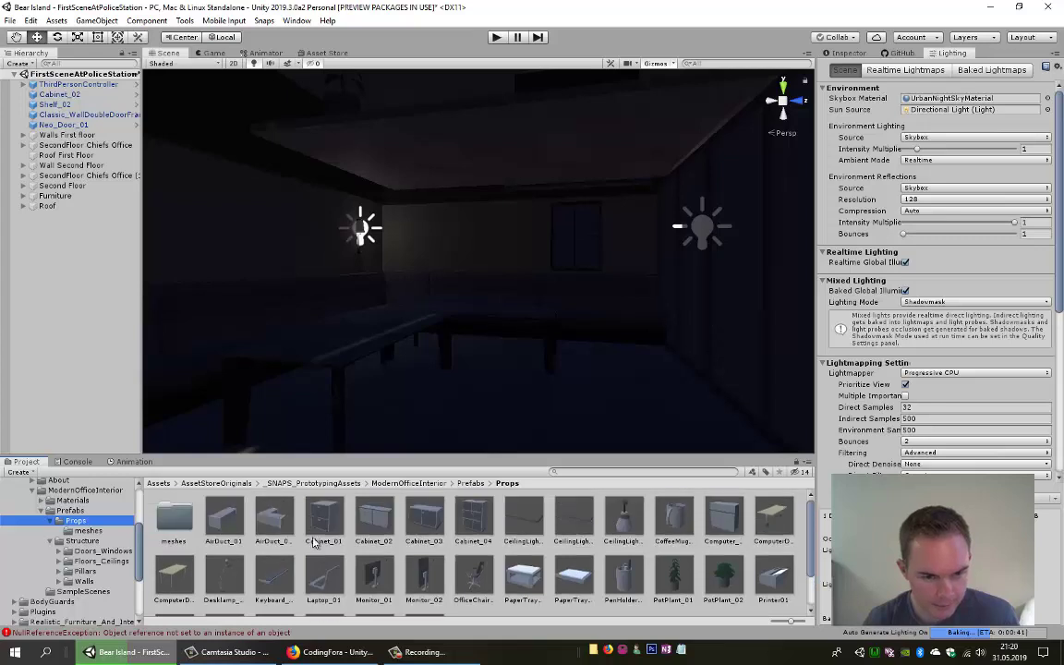
drag(574, 528, 545, 279)
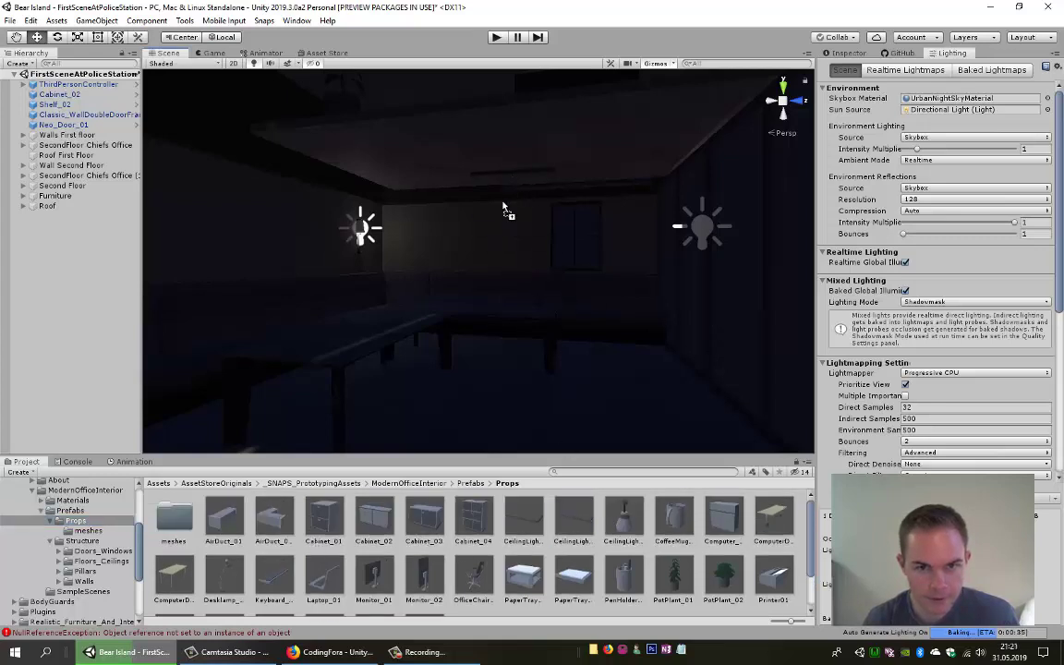
drag(505, 209, 506, 186)
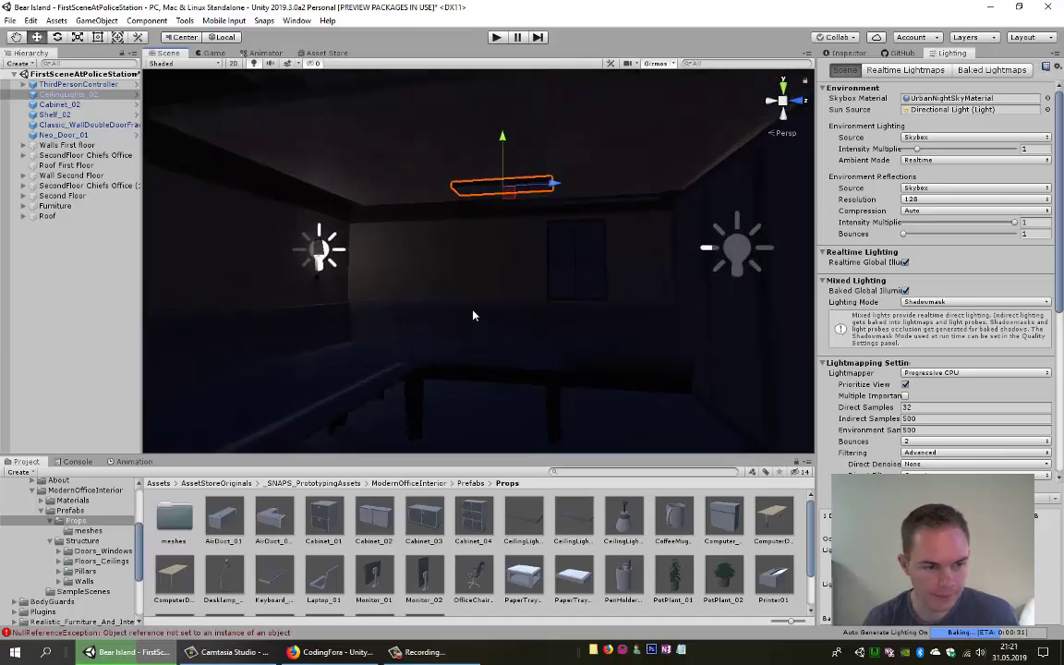
Create an empty object named 'Ceiling Lights' and parent CeilingLights_02 under it
click(104, 26)
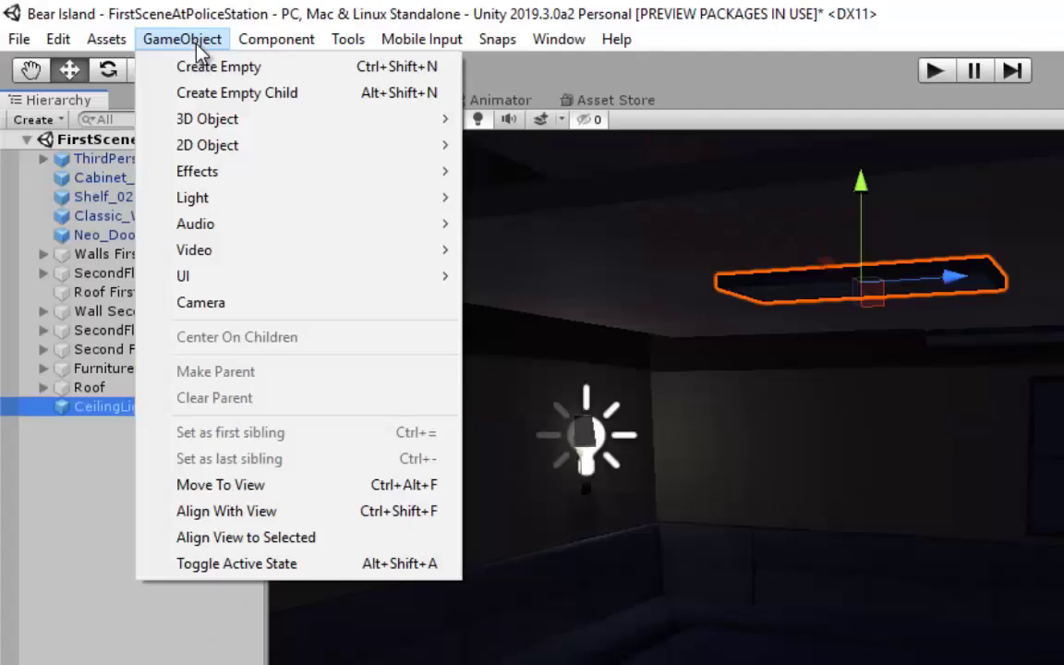
click(199, 68)
right_click(105, 423)
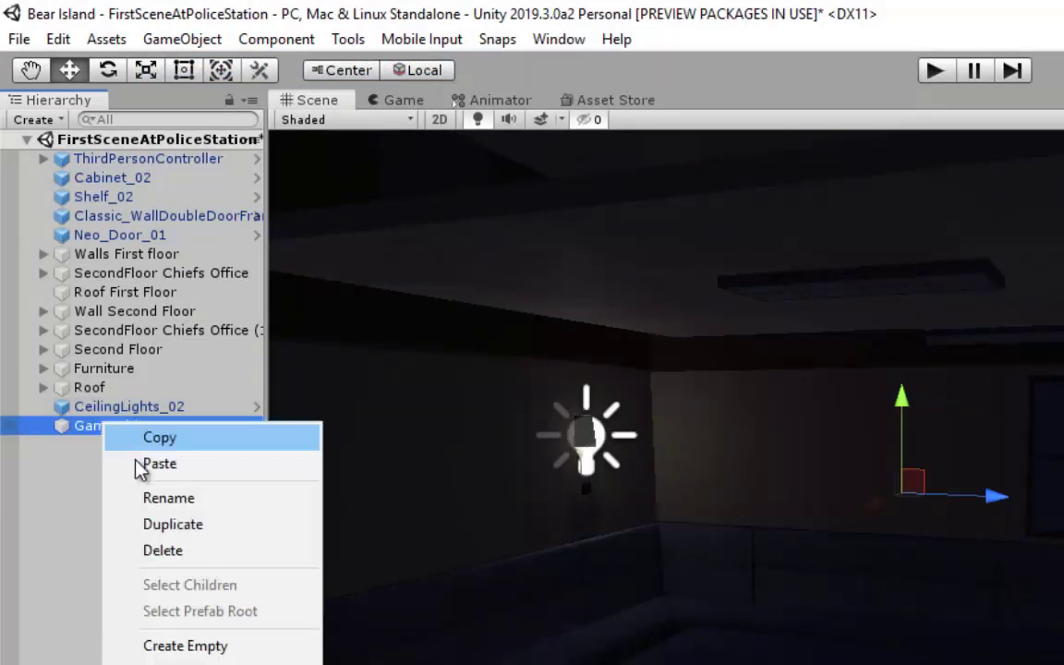
click(157, 498)
text(Ceiling Lights)
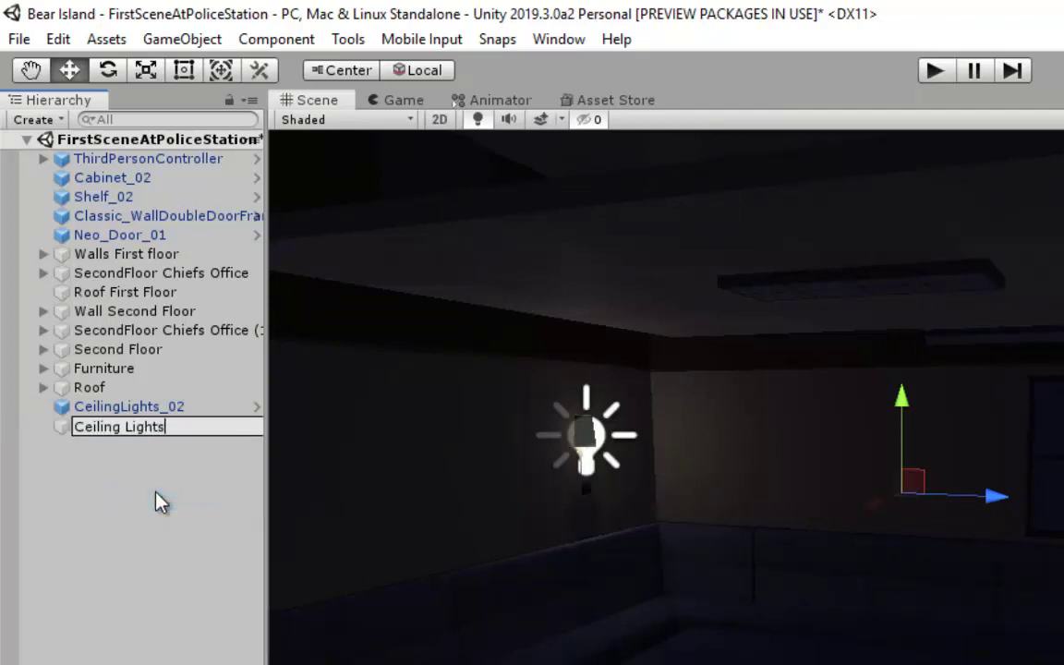
key(Return)
mouse_move(129, 407)
mouse_down()
mouse_move(127, 437)
mouse_move(145, 433)
mouse_up()
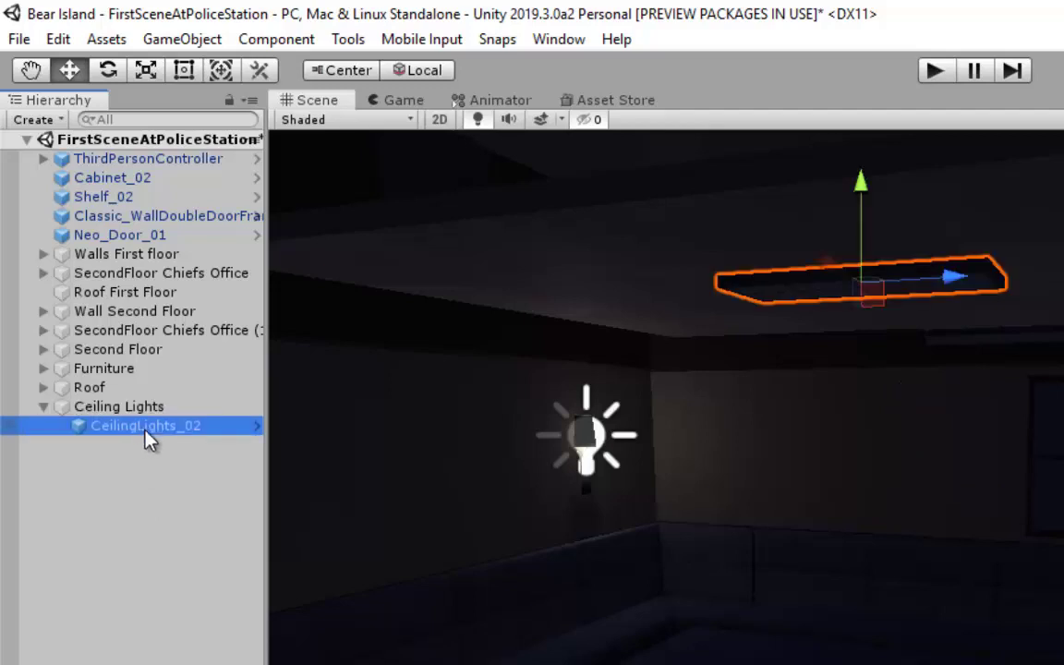
Bring up the context menu for CeilingLights_02 in the Hierarchy
right_click(153, 430)
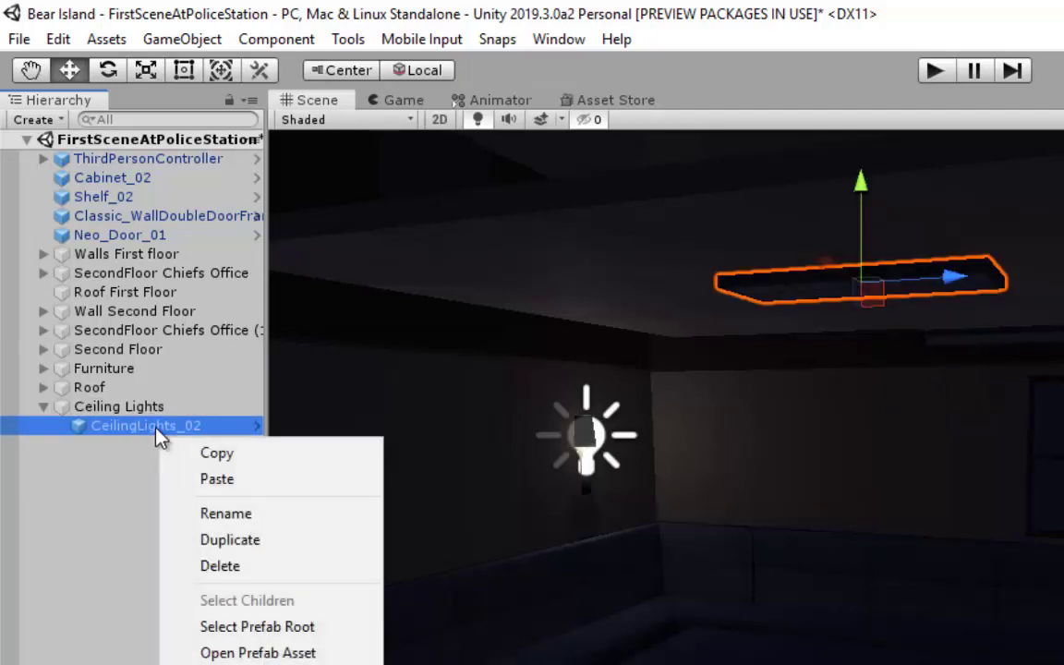
right_click(143, 399)
mouse_move(216, 524)
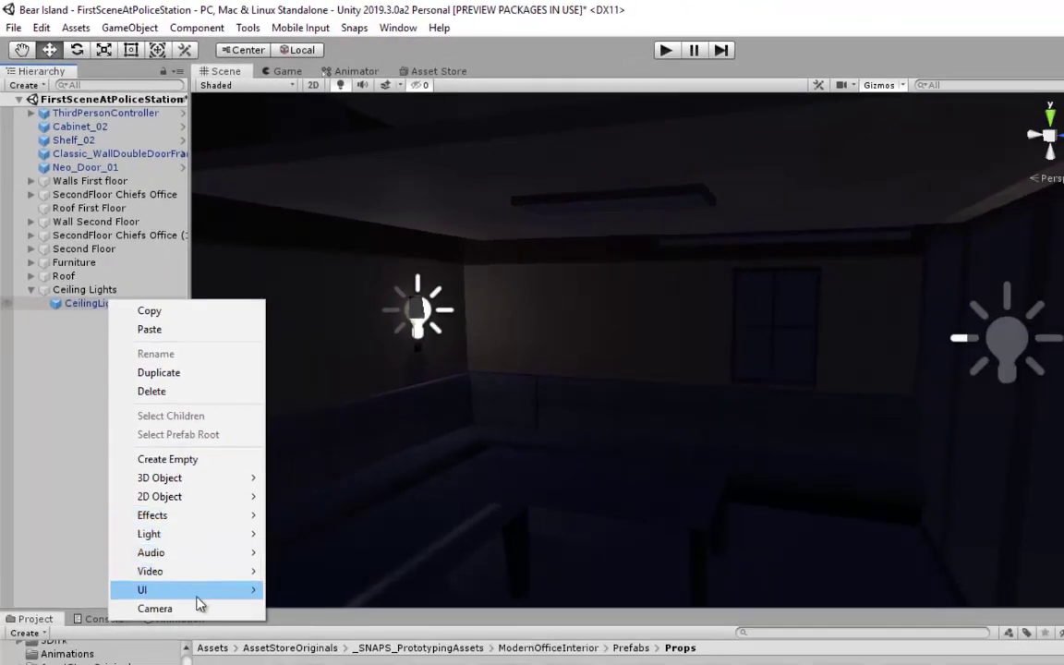
Add a Point Light as a child of CeilingLights_02 and frame it at the fixture
double_click(102, 303)
right_click(101, 307)
mouse_move(221, 619)
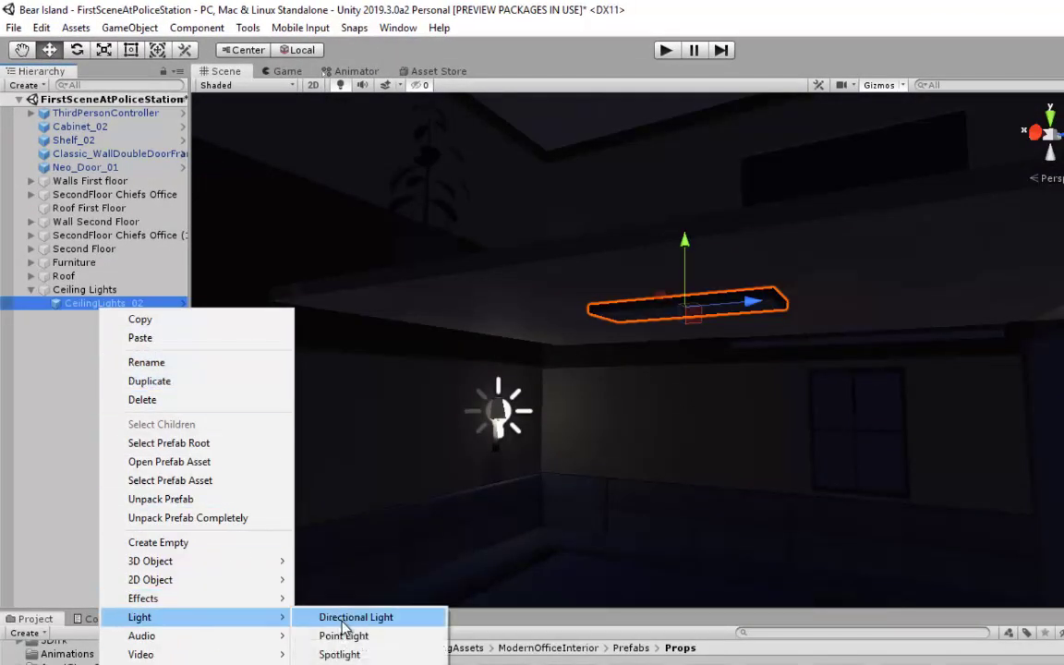
click(344, 635)
mouse_move(671, 373)
right_down()
mouse_move(644, 542)
mouse_move(598, 549)
right_up()
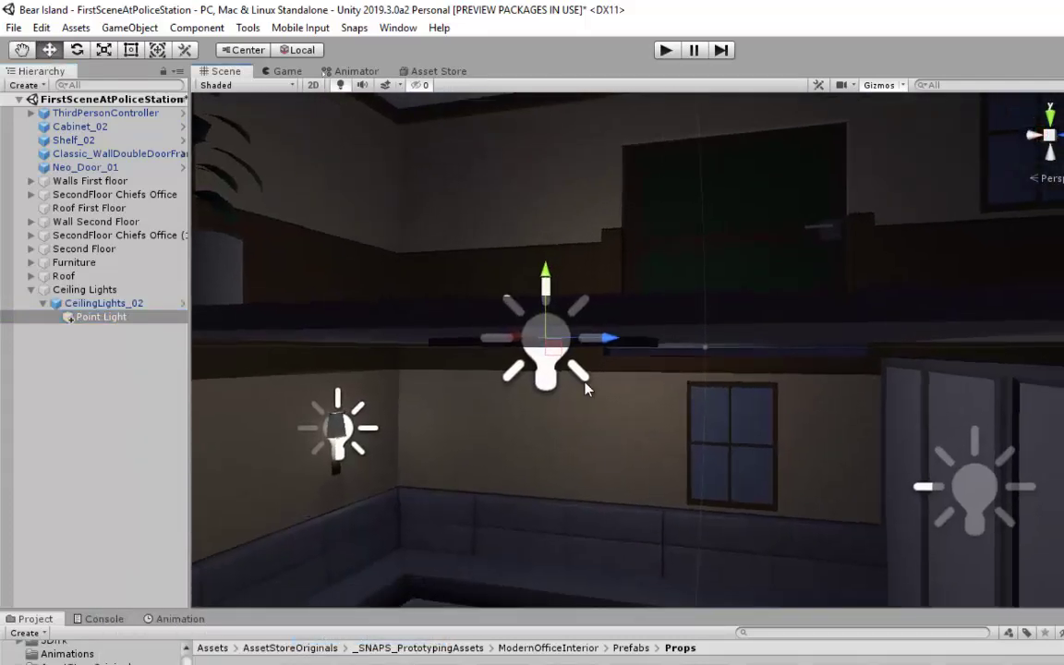
key(f)
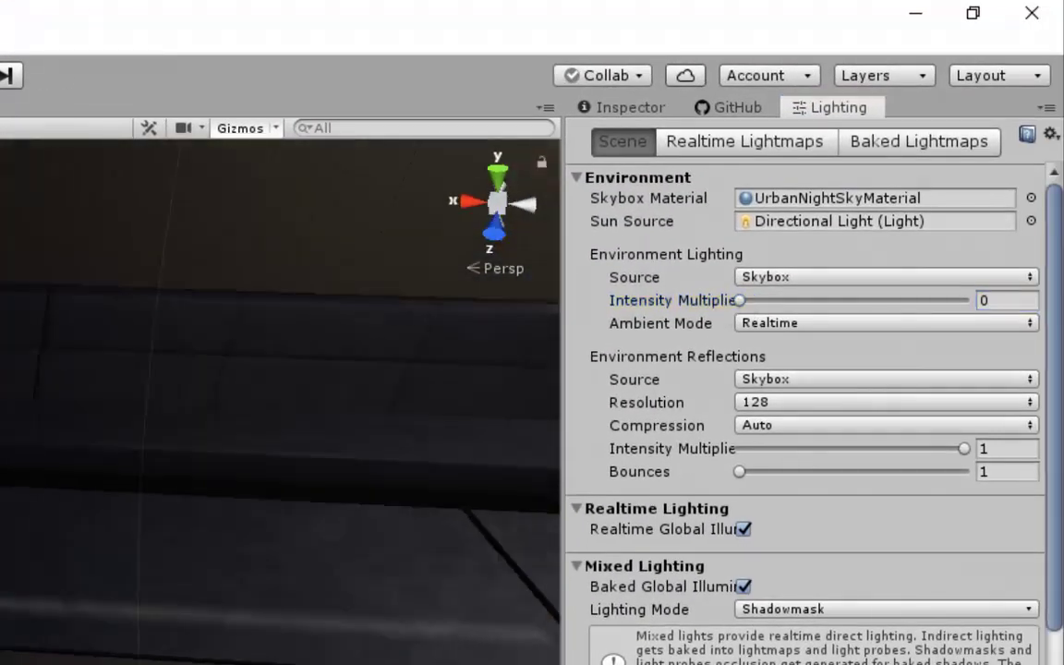
mouse_move(69, 485)
right_down()
mouse_move(257, 506)
mouse_move(387, 592)
mouse_move(491, 401)
right_up()
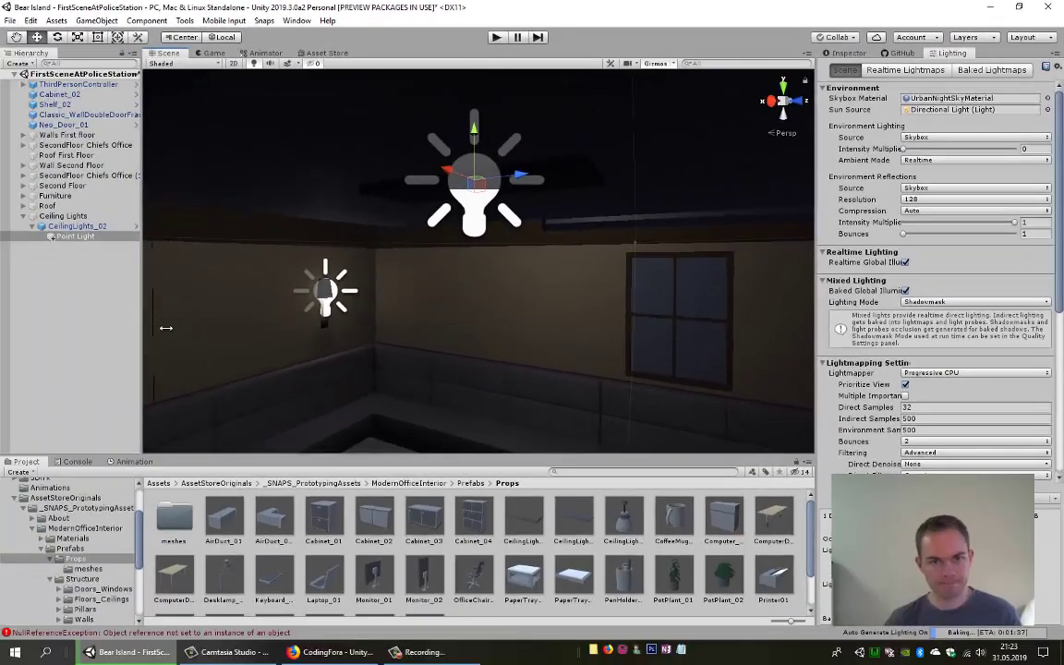
Duplicate CeilingLights_02 and slide the first copy left along the ceiling
click(34, 227)
right_drag(510, 238, 463, 285)
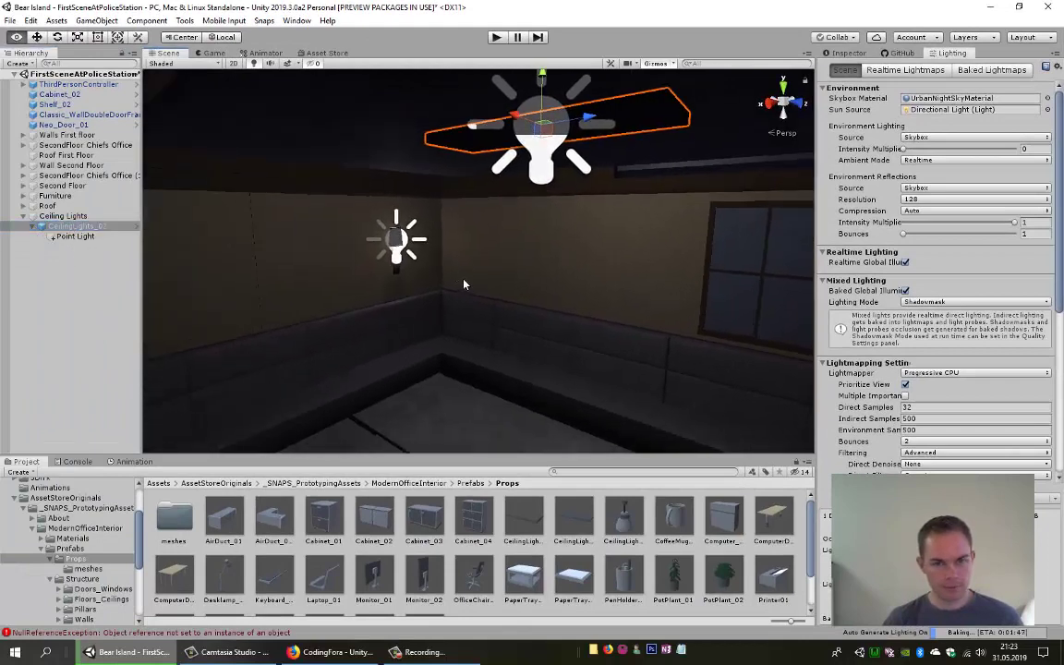
key(ctrl+d)
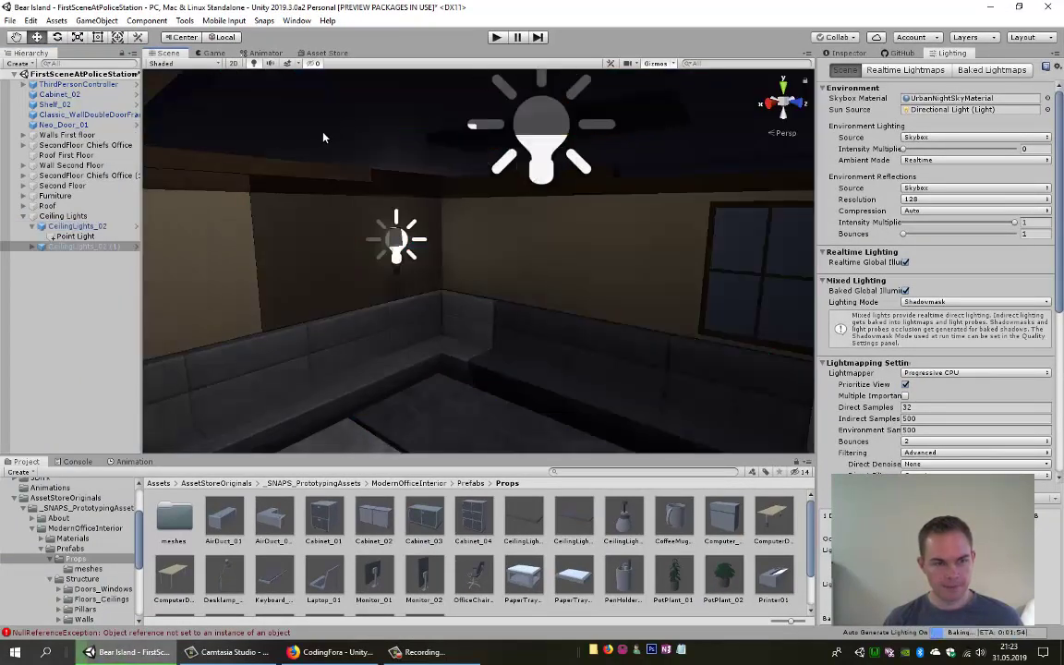
right_drag(181, 157, 471, 220)
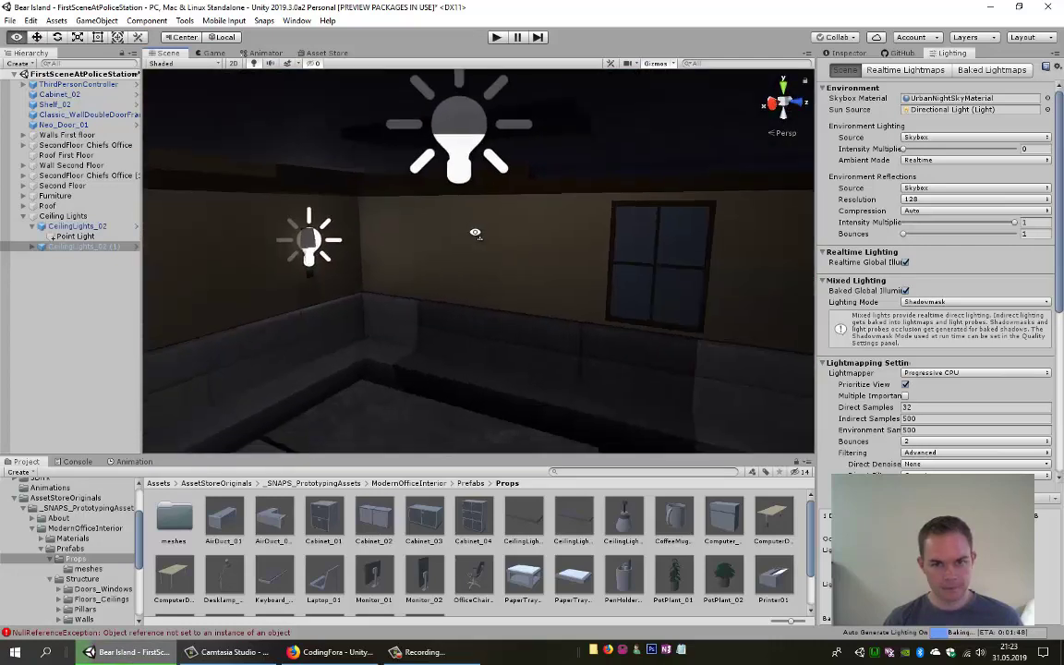
mouse_move(471, 220)
right_down()
mouse_move(229, 162)
mouse_move(315, 174)
mouse_move(298, 250)
mouse_move(828, 273)
mouse_move(510, 336)
right_up()
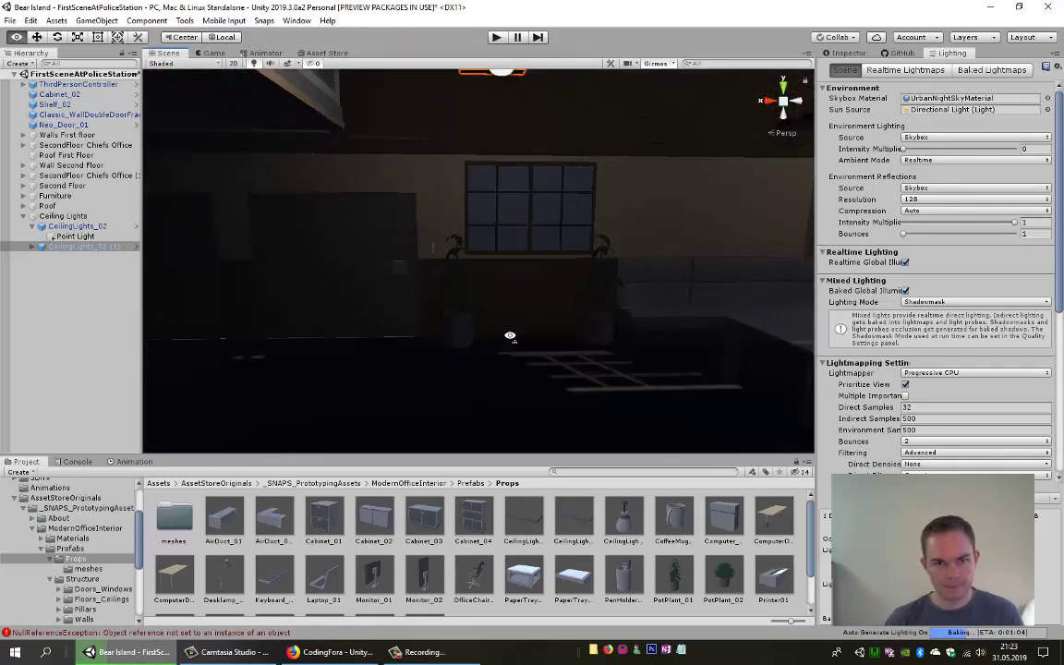
right_drag(510, 336, 504, 127)
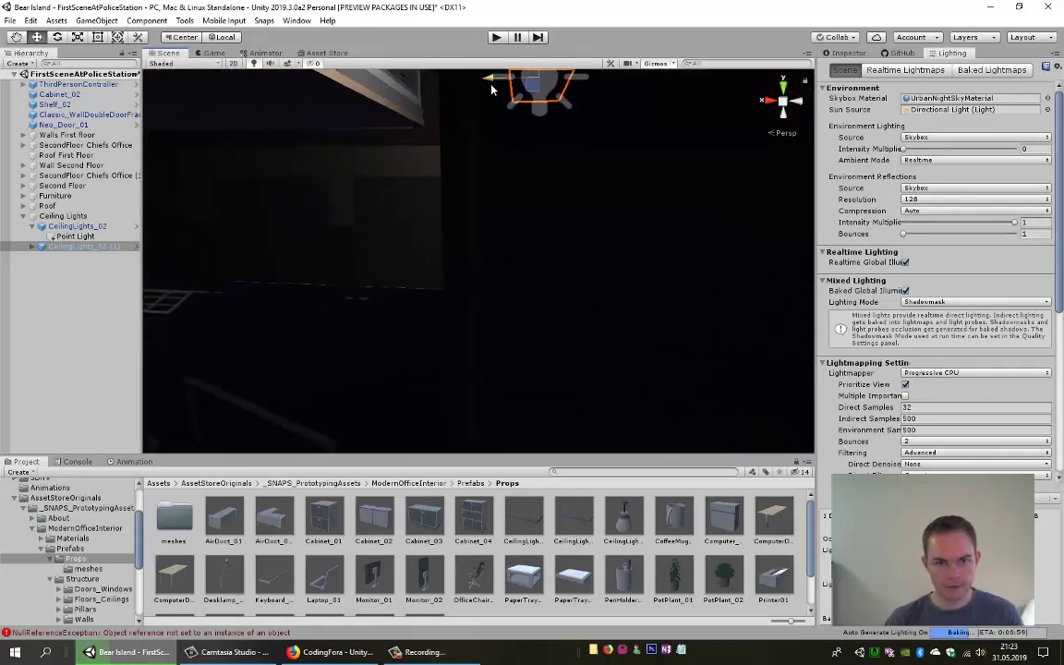
drag(492, 89, 215, 97)
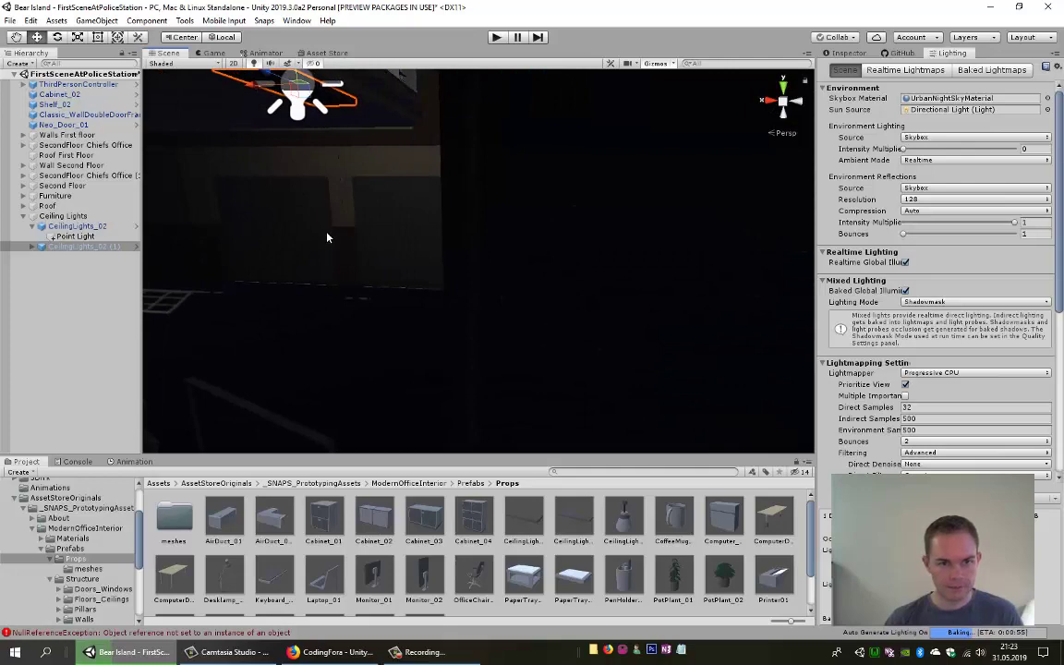
mouse_move(327, 238)
right_down()
mouse_move(205, 262)
mouse_move(318, 231)
right_up()
Make two more ceiling light copies, spacing each further left along the ceiling
key(ctrl+d)
drag(481, 97, 273, 167)
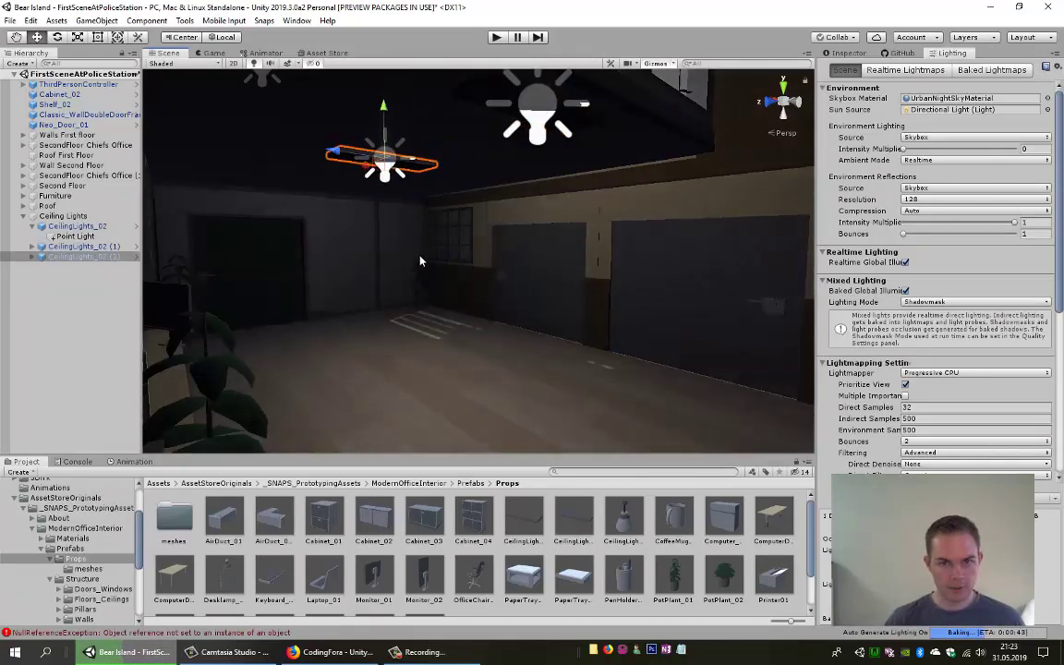
right_drag(420, 261, 394, 214)
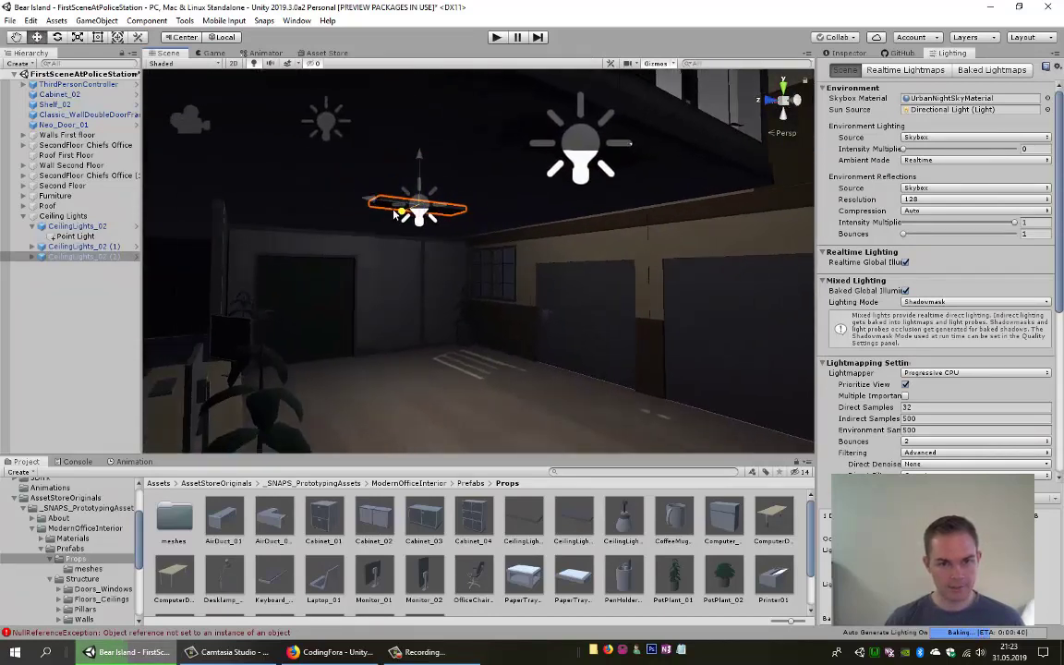
key(ctrl+d)
drag(378, 212, 394, 231)
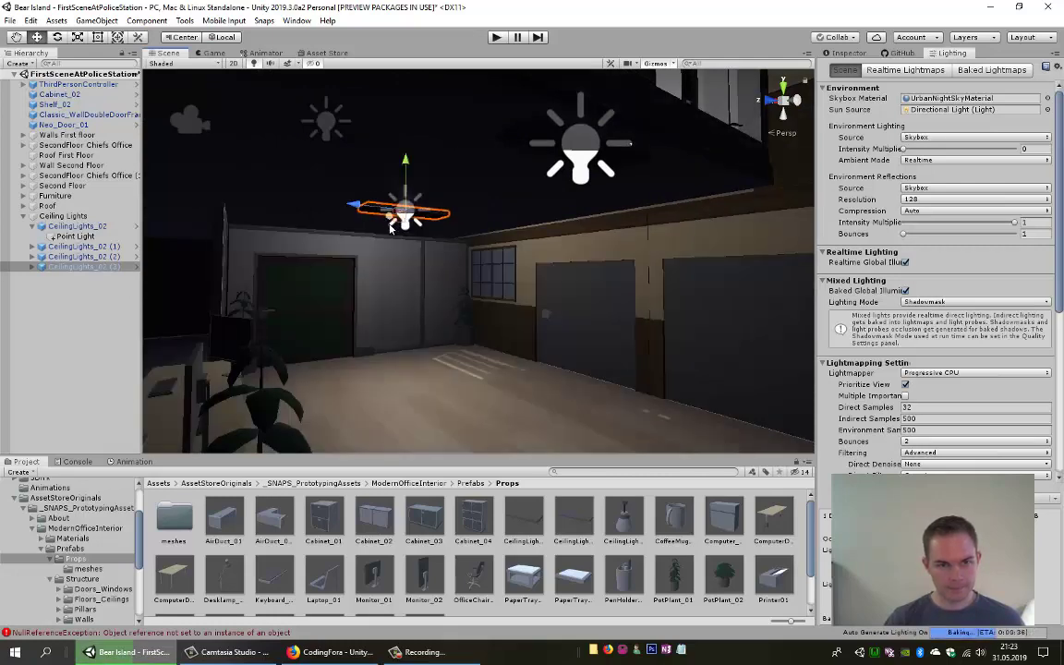
drag(392, 227, 427, 195)
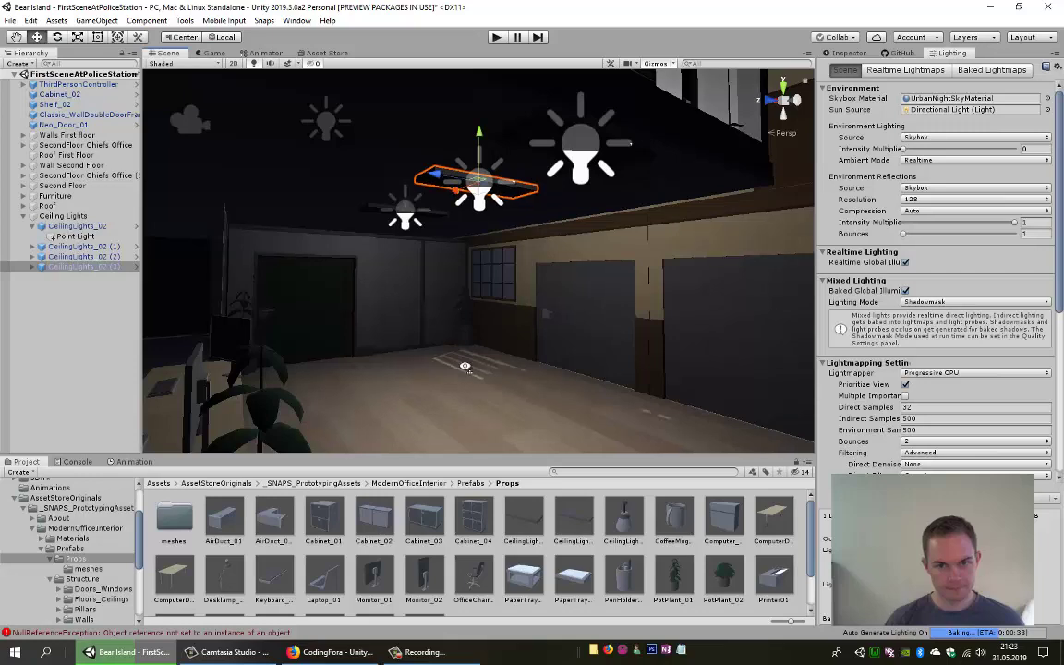
mouse_move(427, 196)
right_down()
mouse_move(842, 429)
mouse_move(373, 345)
mouse_move(390, 329)
mouse_move(480, 339)
mouse_move(541, 371)
mouse_move(493, 364)
right_up()
Create copies (4) and (5), move one mid-room, then frame the back wall Second Floor (1)
key(ctrl+d)
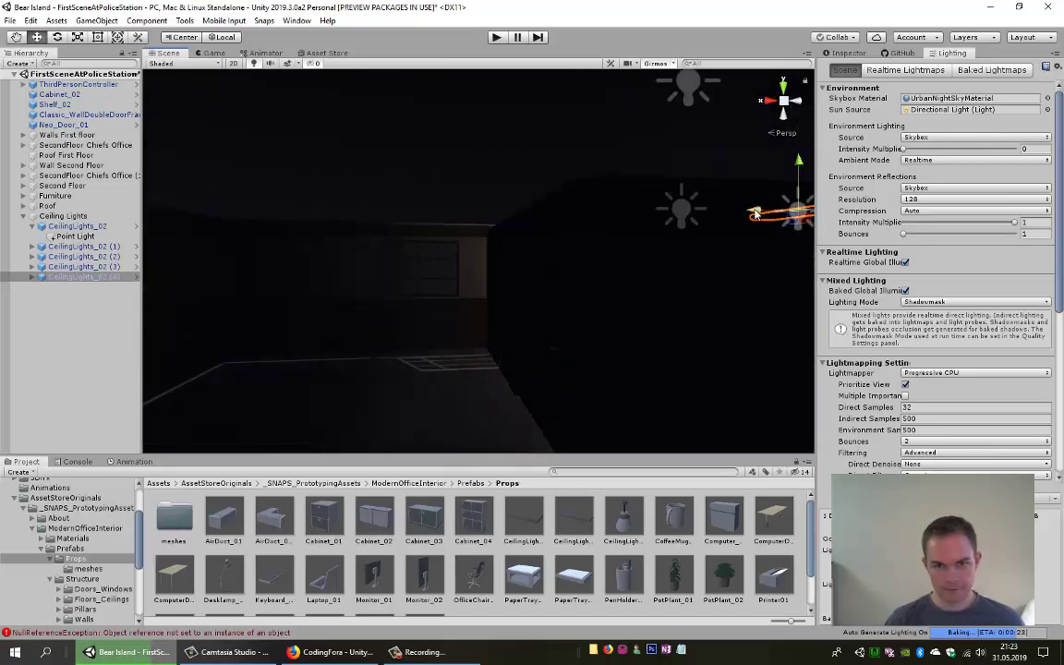
mouse_move(767, 216)
mouse_down()
mouse_move(426, 230)
mouse_move(448, 231)
mouse_move(224, 219)
mouse_up()
key(ctrl+d)
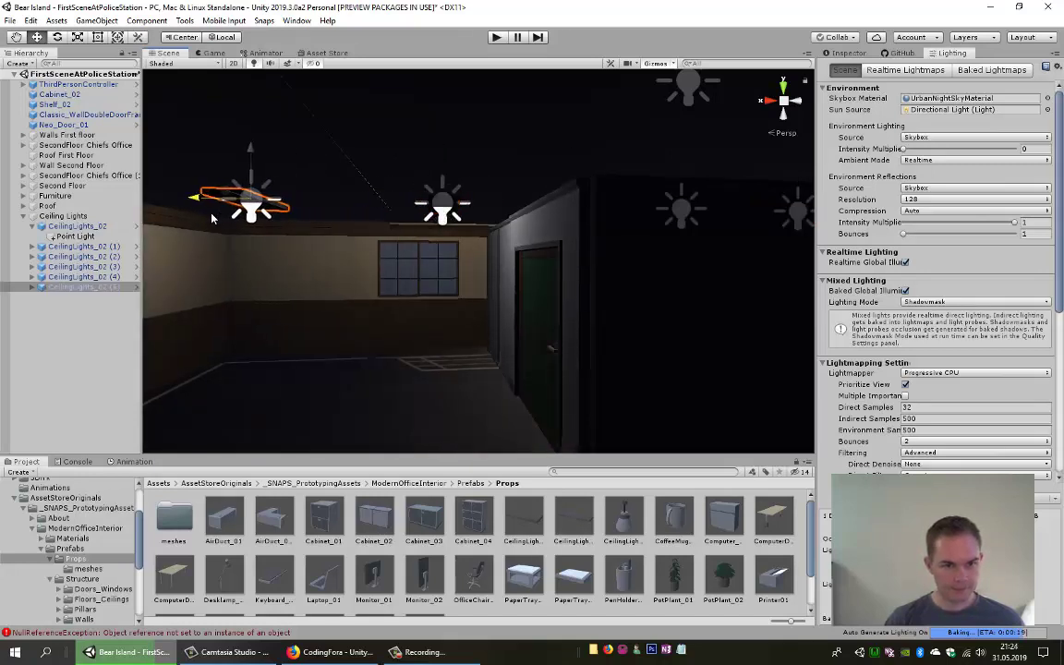
click(434, 290)
key(f)
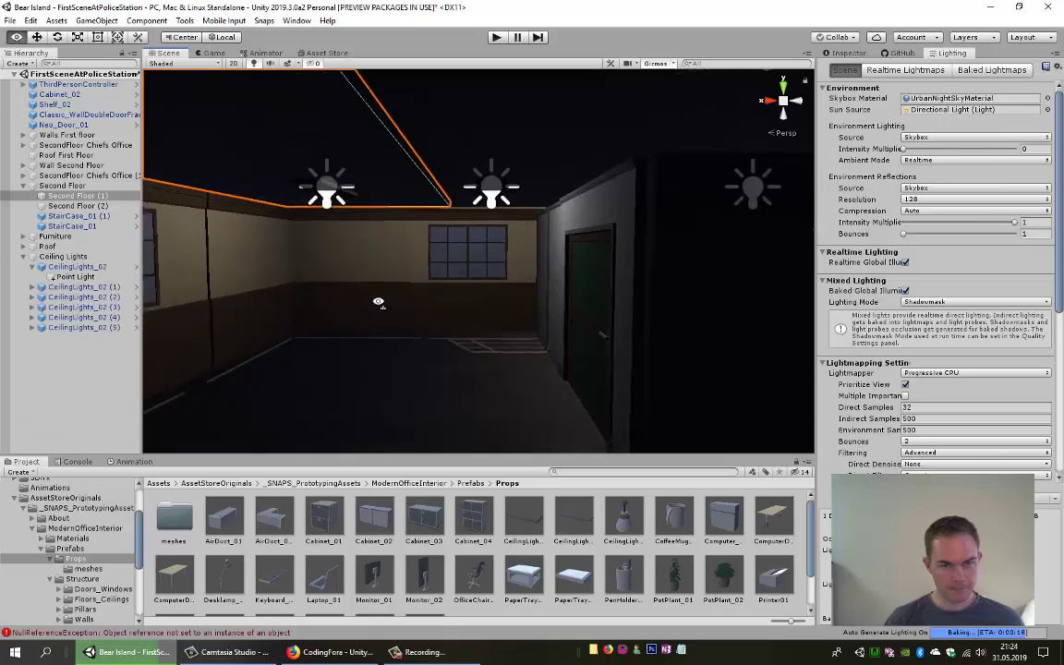
scroll(679, 293, down, 5)
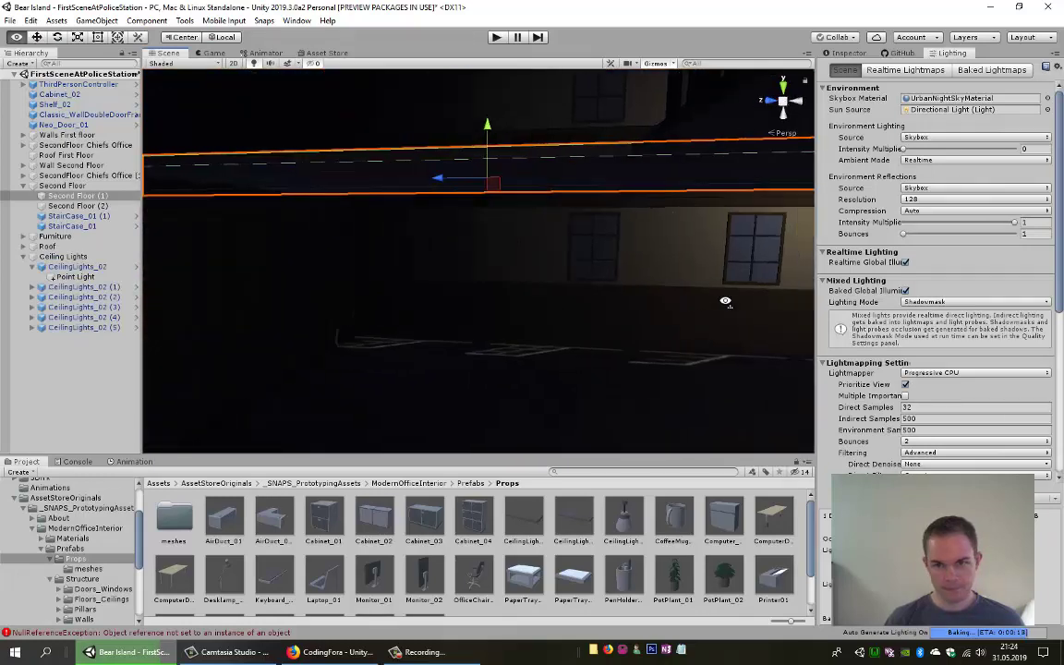
Add copies up to CeilingLights_02 (8), sliding each left along the ceiling
click(708, 195)
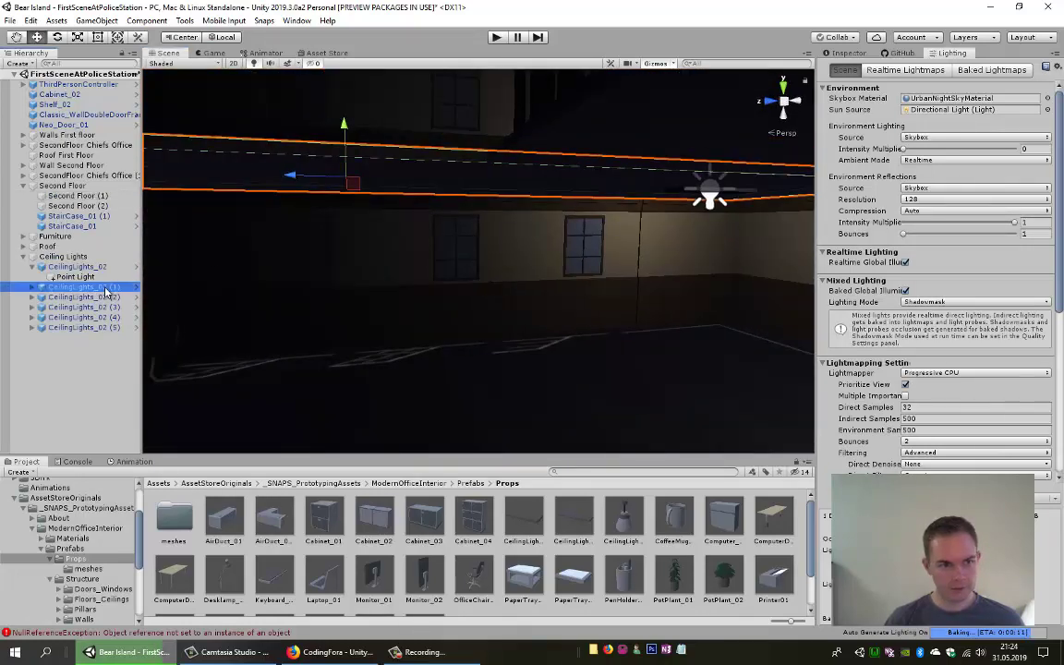
click(707, 197)
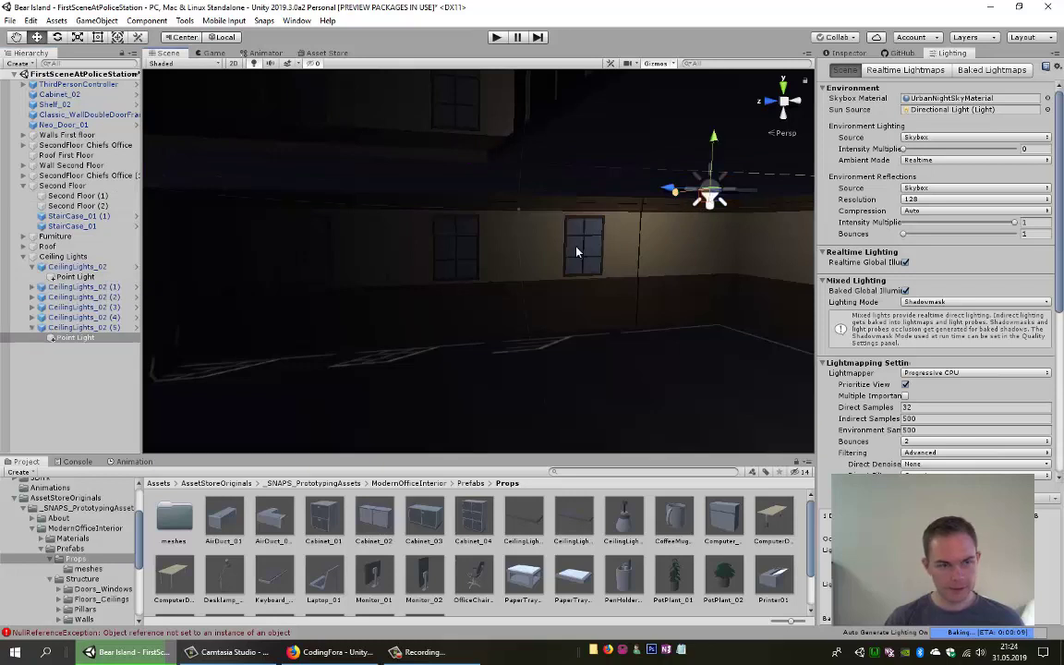
key(ctrl+d)
mouse_move(684, 191)
mouse_down()
mouse_move(436, 214)
mouse_move(442, 177)
mouse_up()
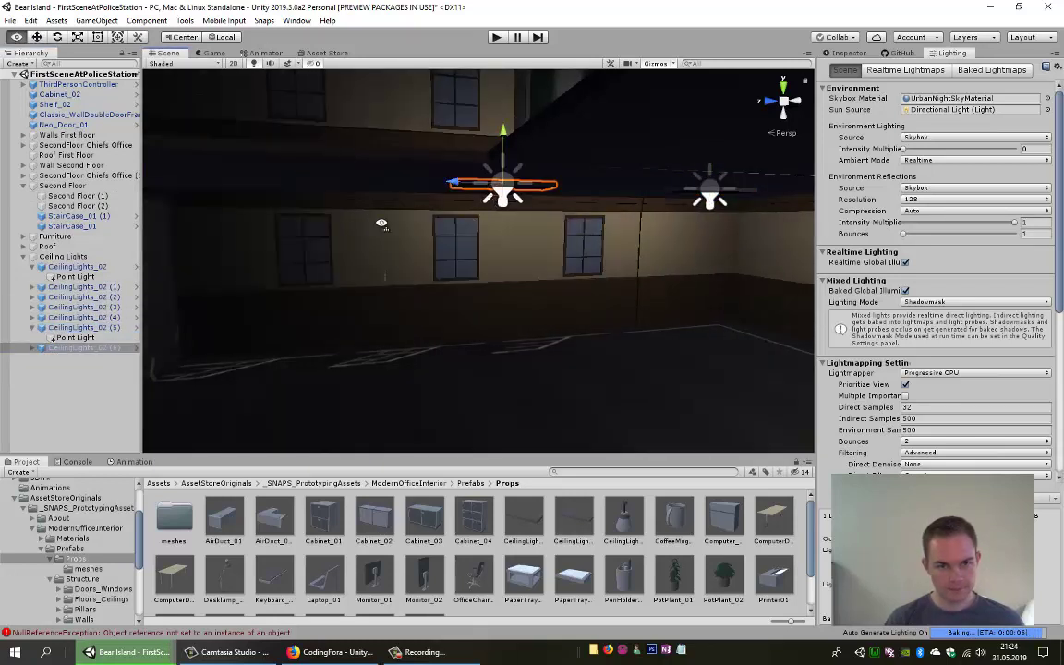
alt+drag(381, 222, 372, 235)
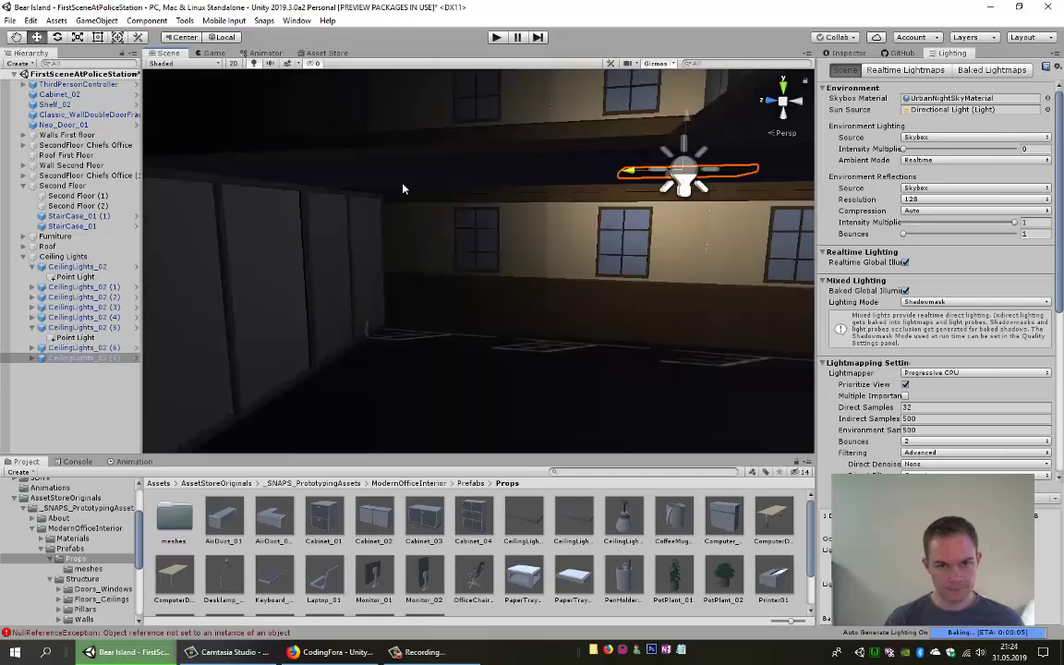
key(ctrl+d)
mouse_move(628, 172)
mouse_down()
mouse_move(412, 172)
mouse_move(466, 257)
mouse_move(695, 288)
mouse_move(644, 275)
mouse_up()
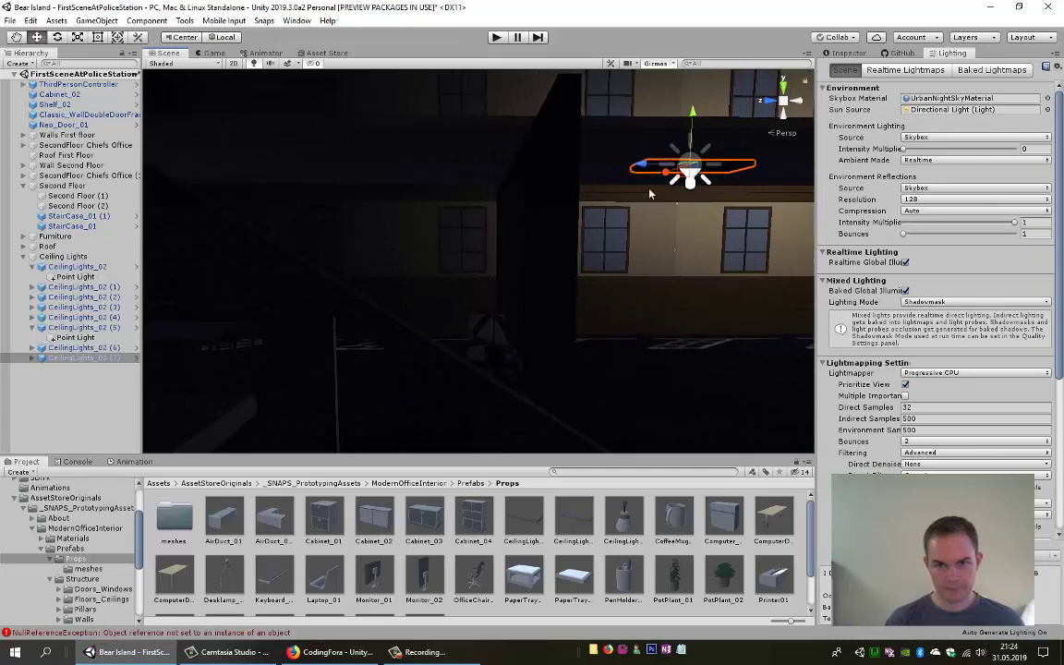
key(ctrl+d)
mouse_move(650, 171)
mouse_down()
mouse_move(416, 171)
mouse_move(401, 291)
mouse_move(429, 309)
mouse_move(636, 333)
mouse_move(507, 346)
mouse_move(628, 337)
mouse_move(561, 353)
mouse_move(472, 354)
mouse_move(622, 337)
mouse_move(557, 335)
mouse_up()
Duplicate CeilingLights_02 (9) and further copies, moving them along the windowed wall's ceiling
key(ctrl+d)
drag(556, 195, 448, 197)
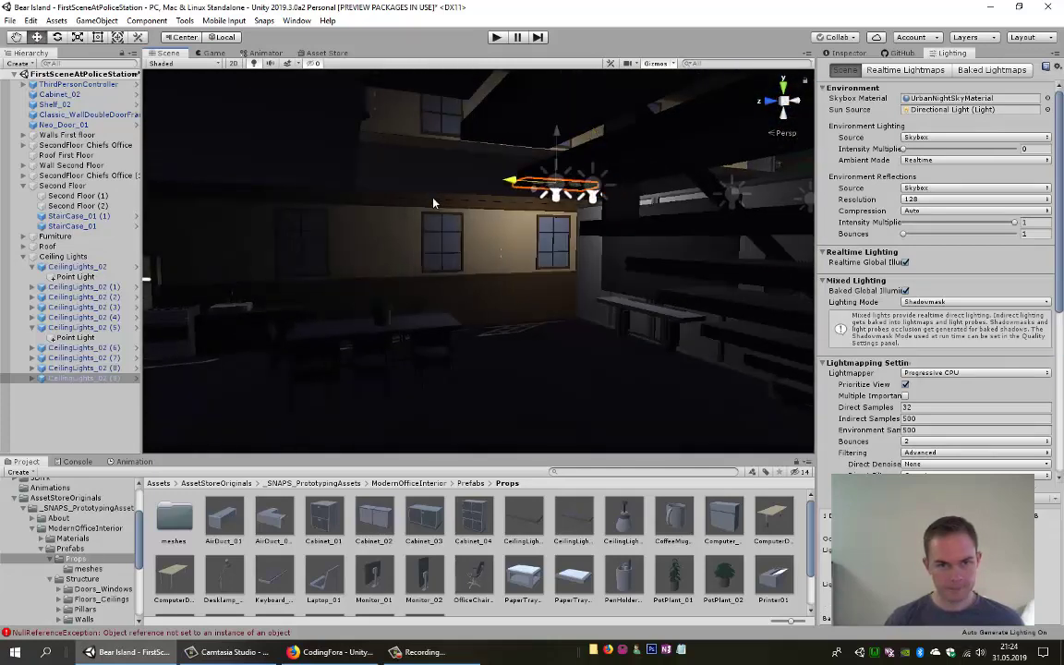
key(ctrl+d)
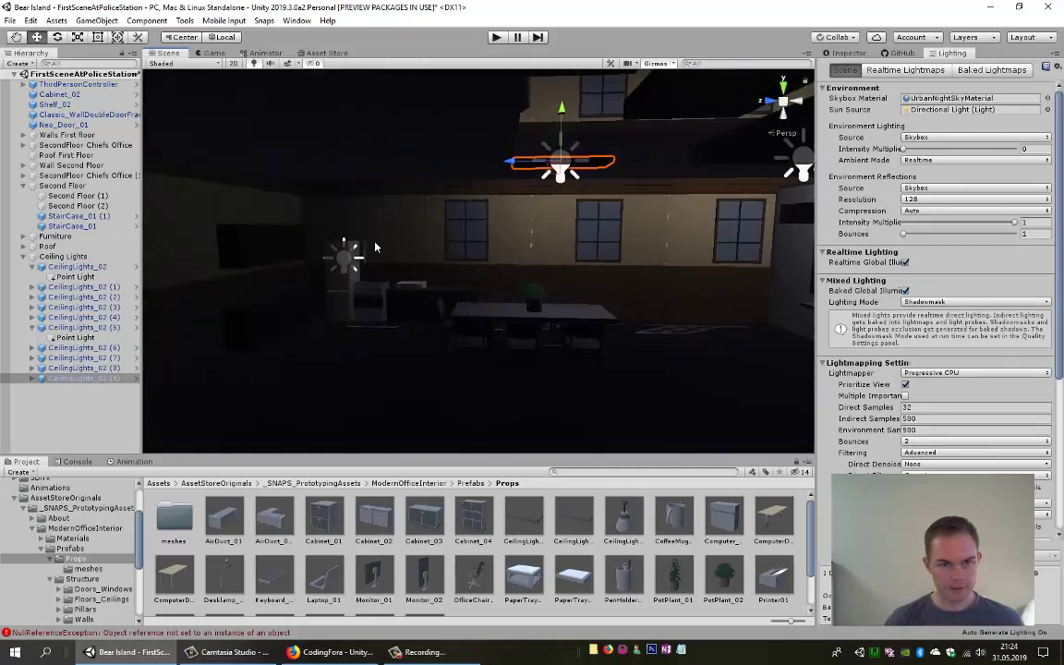
right_drag(359, 179, 596, 234)
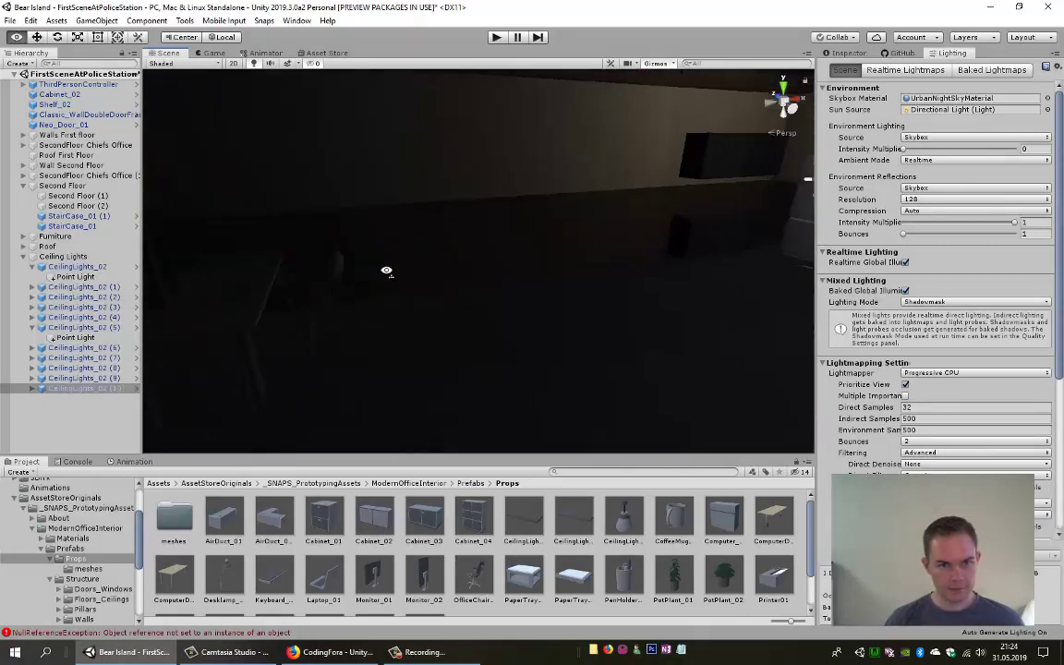
key(ctrl+d)
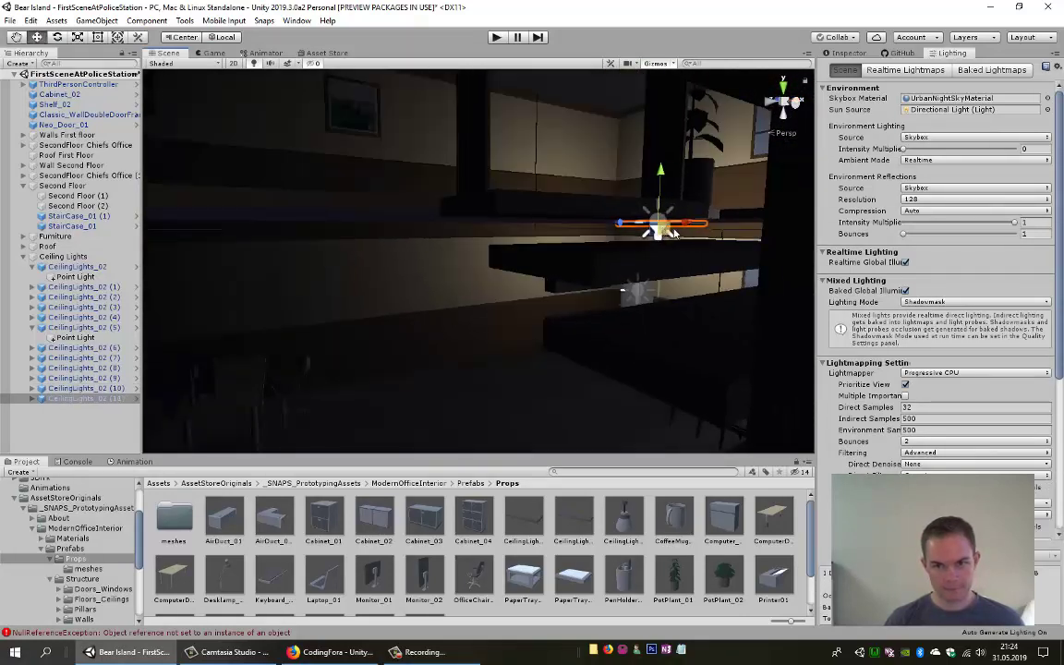
key(ctrl+d)
drag(686, 231, 529, 213)
mouse_move(529, 214)
right_down()
mouse_move(774, 201)
mouse_move(716, 188)
mouse_move(744, 193)
right_up()
Add another ceiling light copy over the office, sliding it left along the beam
key(ctrl+d)
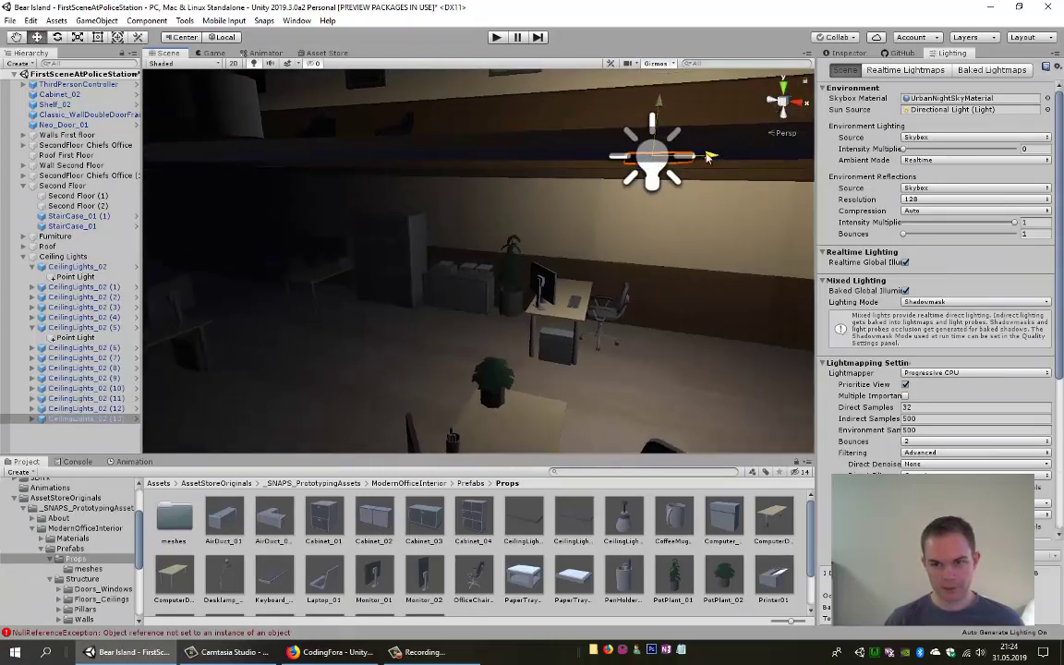
mouse_move(708, 157)
right_down()
mouse_move(739, 279)
mouse_move(476, 198)
right_up()
key(ctrl+d)
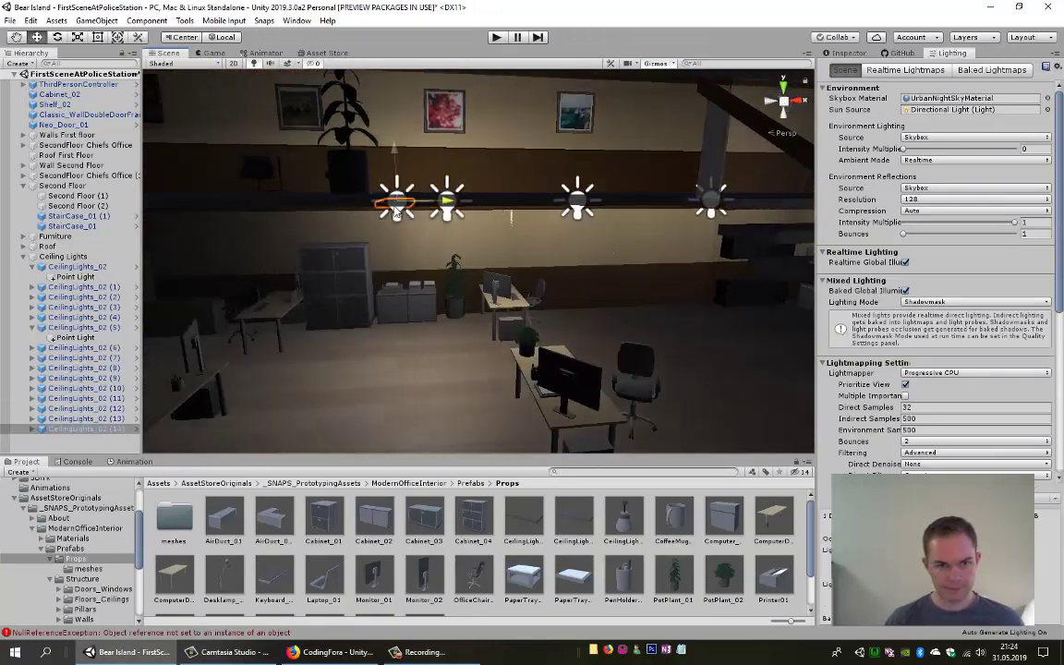
drag(395, 211, 240, 207)
mouse_move(241, 207)
right_down()
mouse_move(336, 326)
mouse_move(575, 301)
right_up()
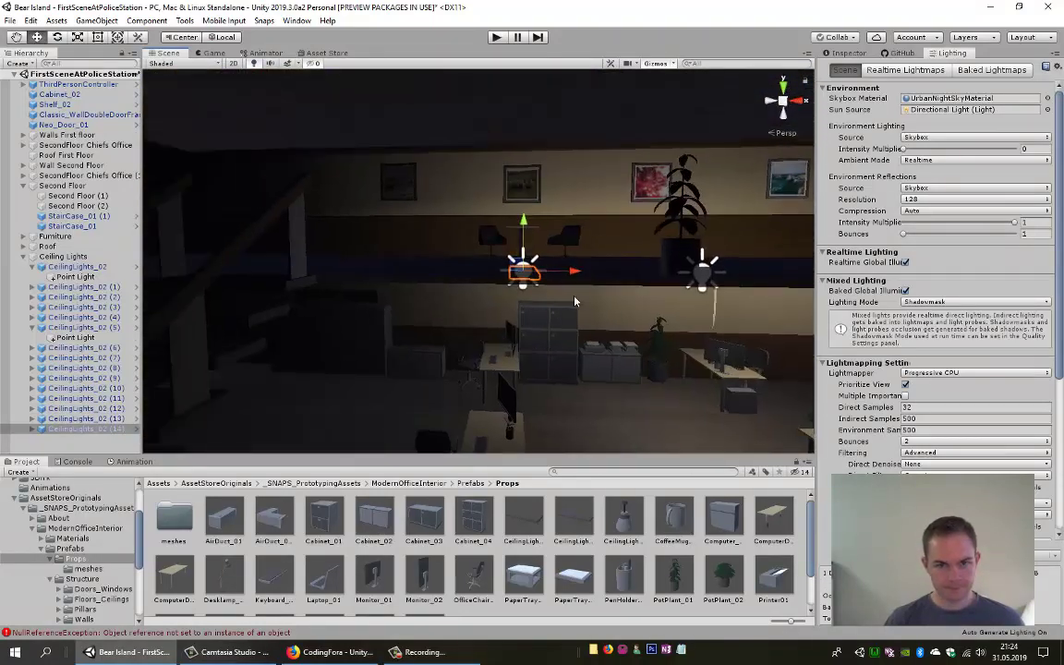
Place two more copies along the beam, bringing the count past CeilingLights_02 (15)
key(ctrl+d)
drag(573, 271, 394, 268)
mouse_move(395, 268)
right_down()
mouse_move(377, 376)
mouse_move(657, 379)
mouse_move(578, 317)
mouse_move(559, 284)
right_up()
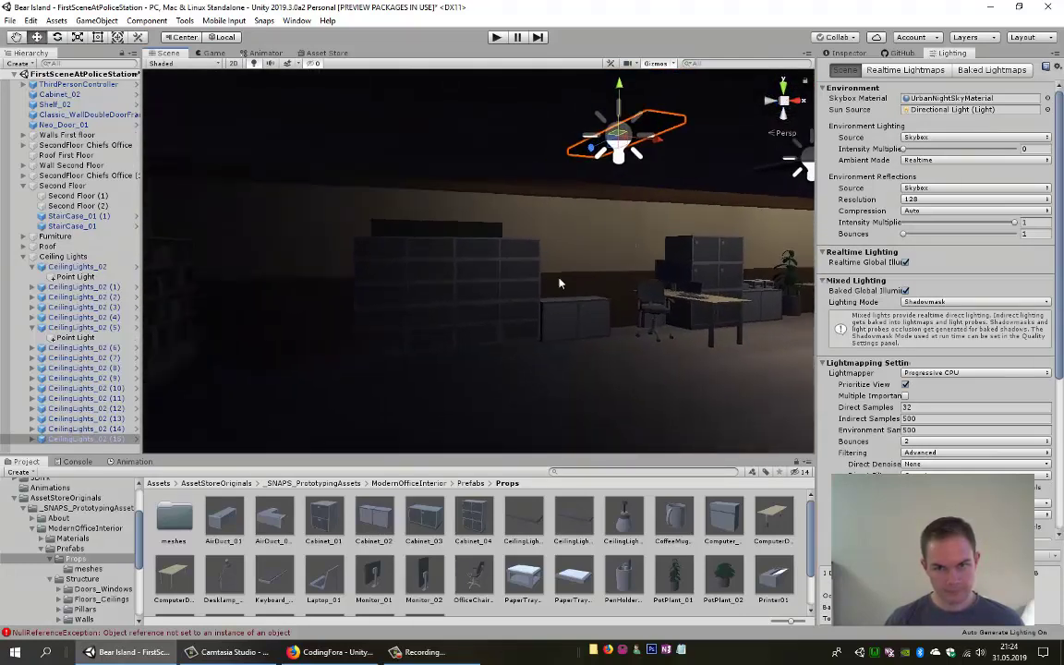
key(ctrl+d)
drag(652, 138, 454, 116)
right_drag(430, 160, 450, 243)
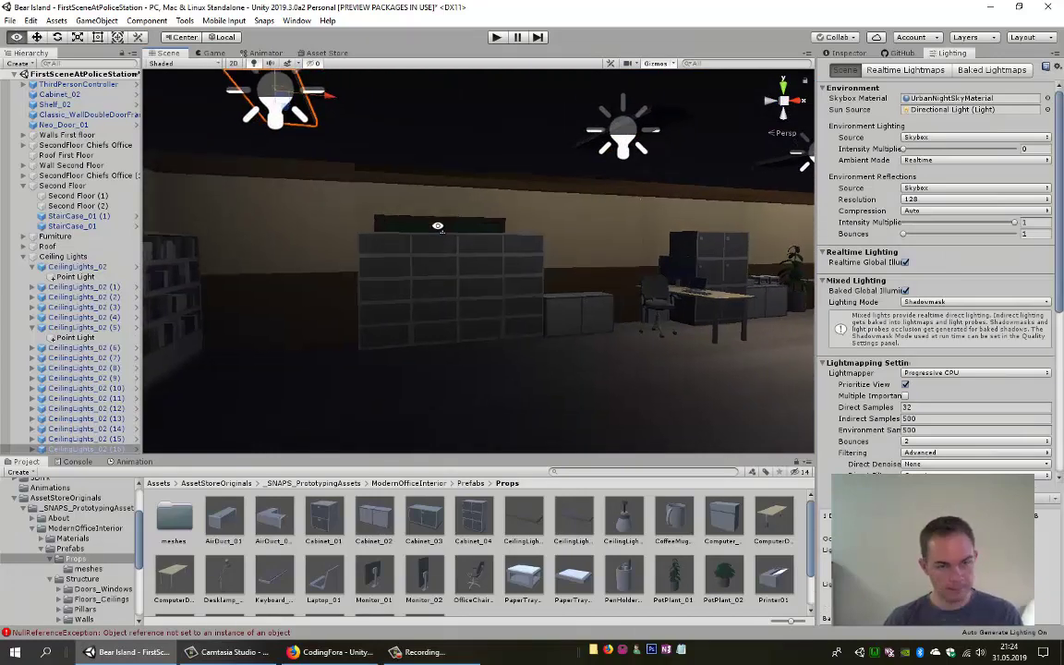
Start Play mode and walk the character through the doorway into the corridor
key(f)
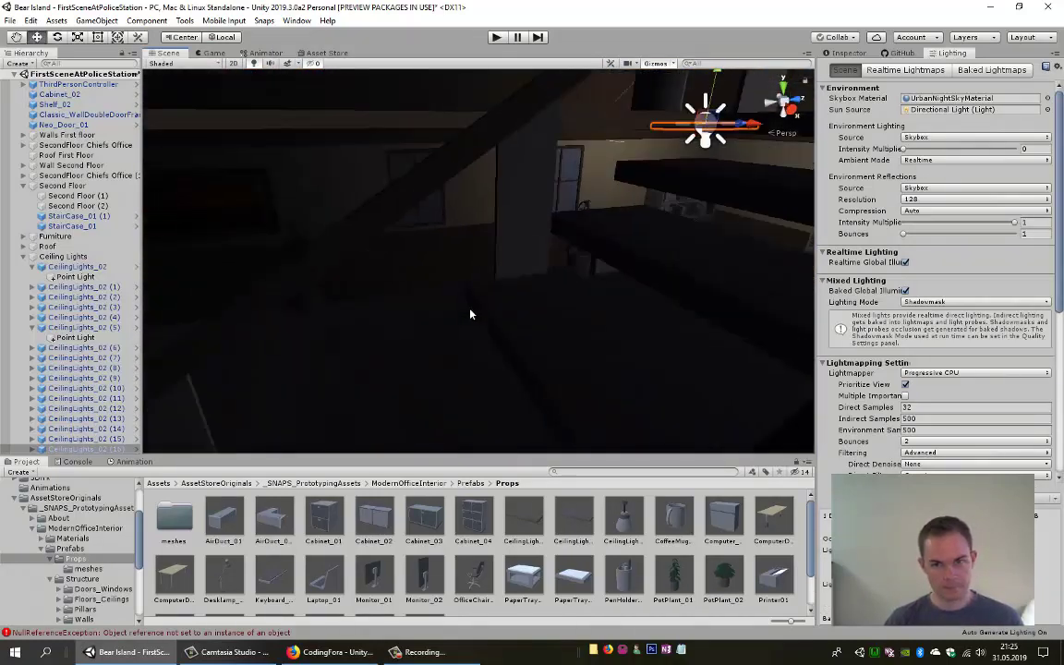
click(497, 38)
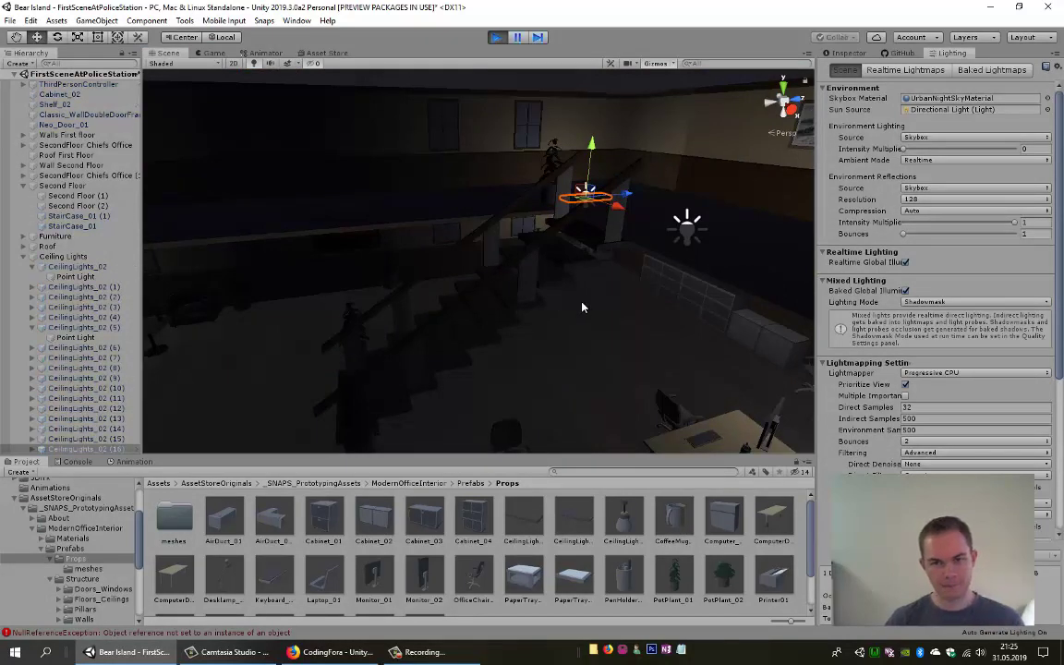
key(w)
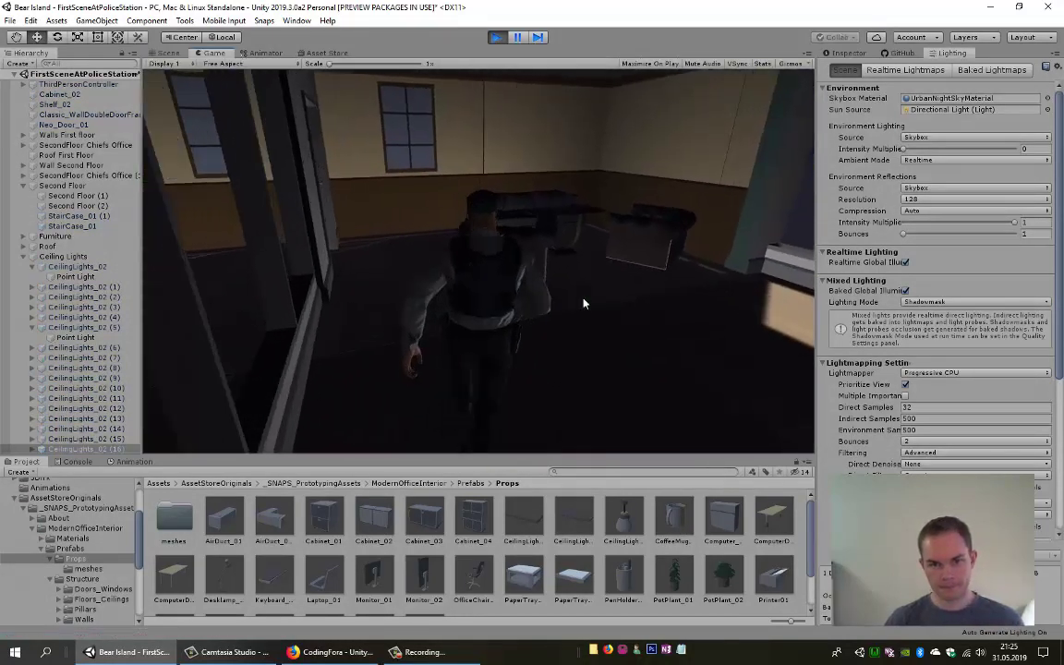
key(w)
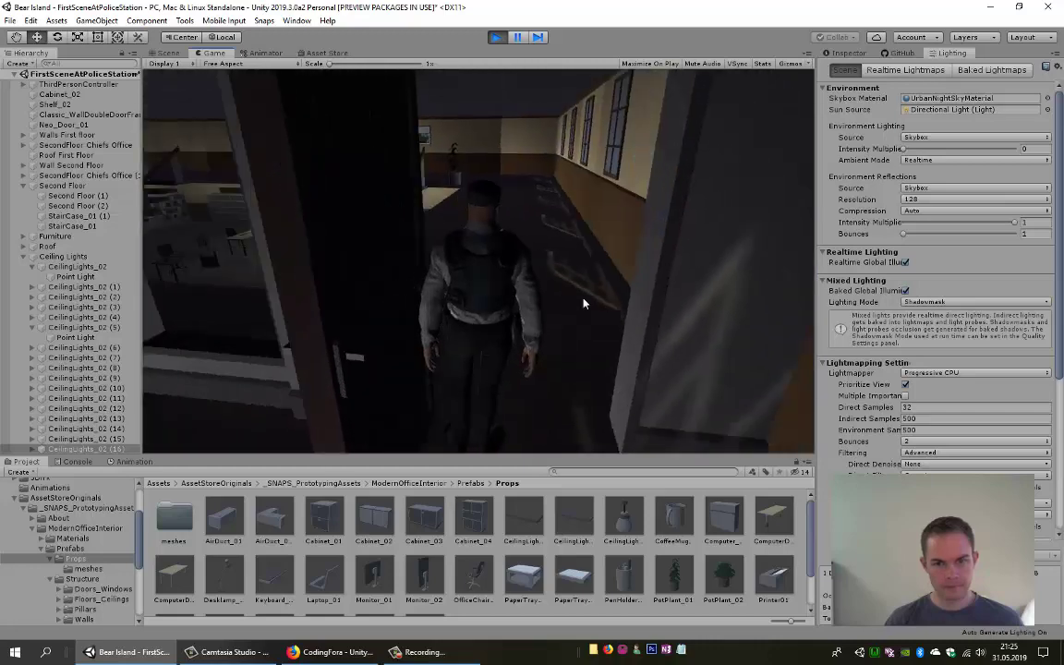
key(w)
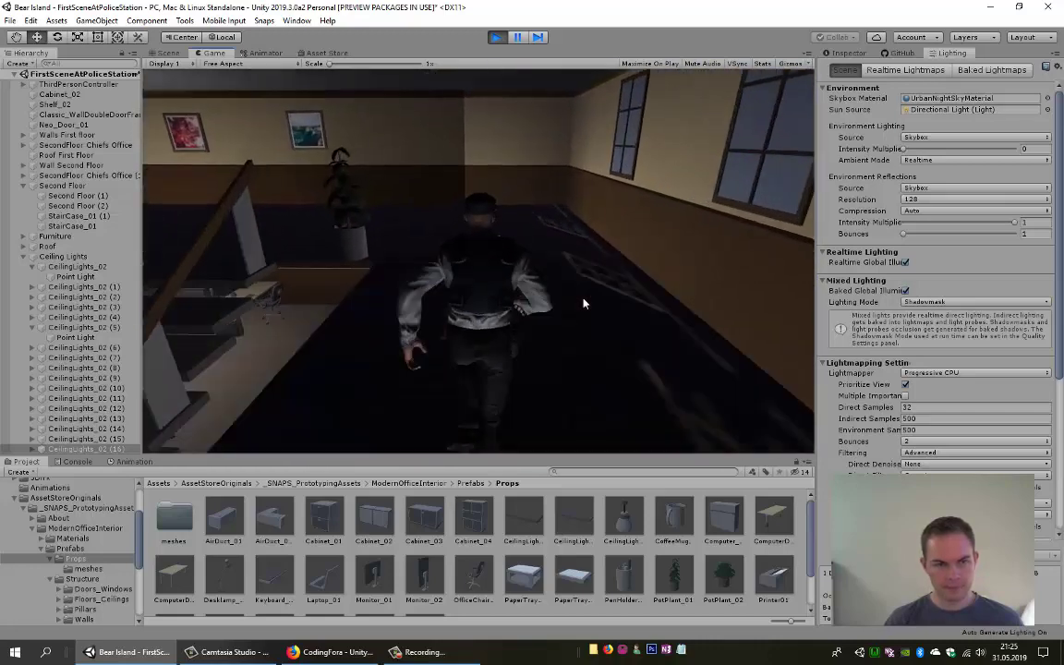
key(s)
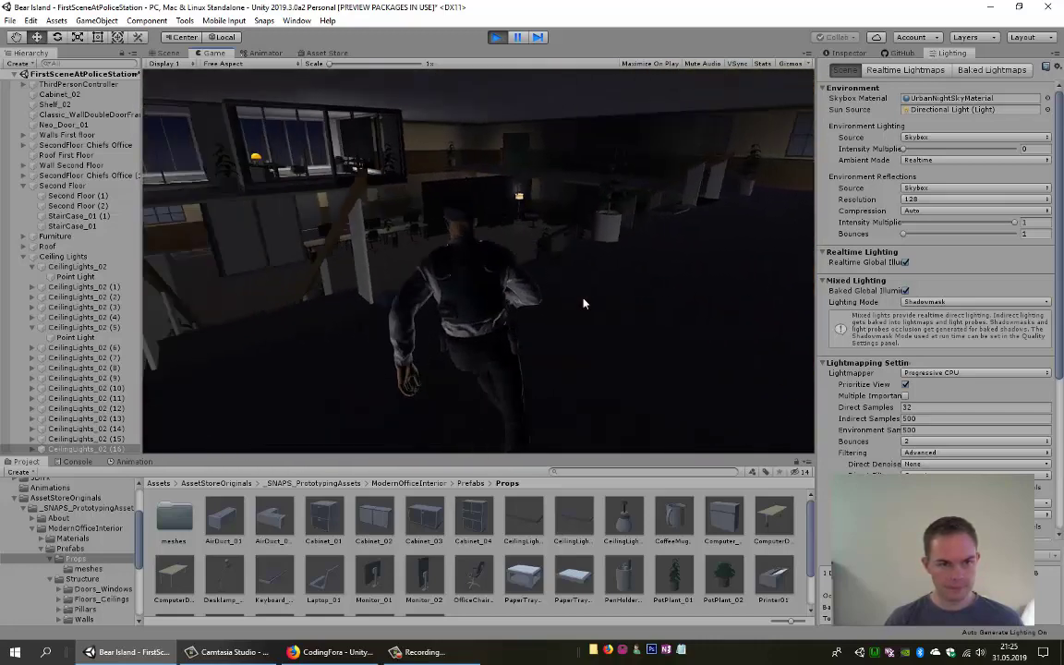
Run the character through the lit and darker offices and hallway, then stop playing
key(w)
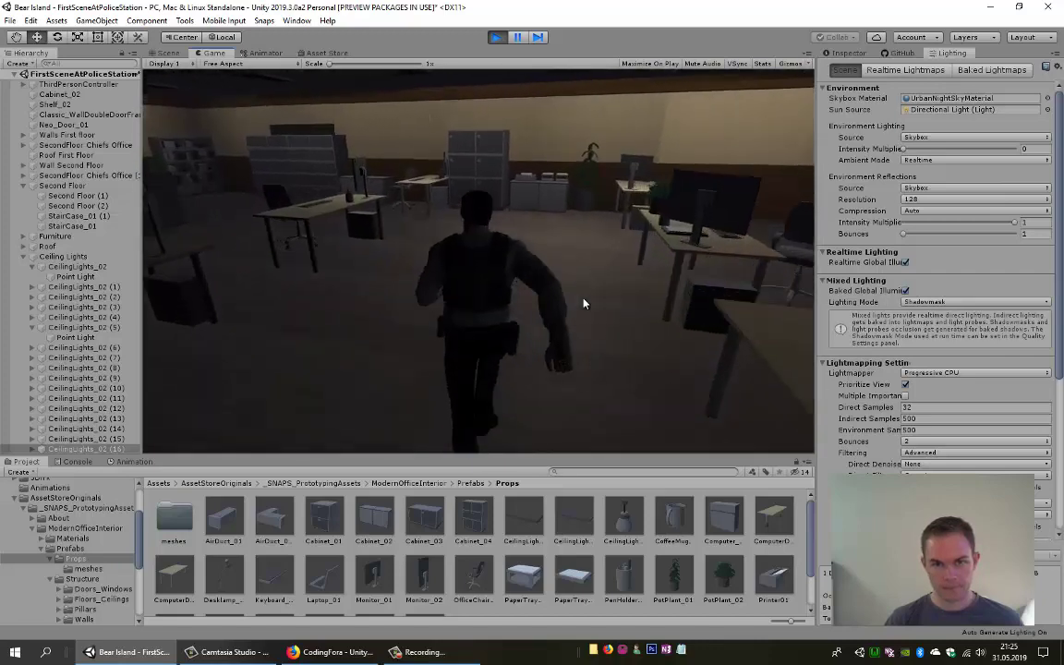
key(s)
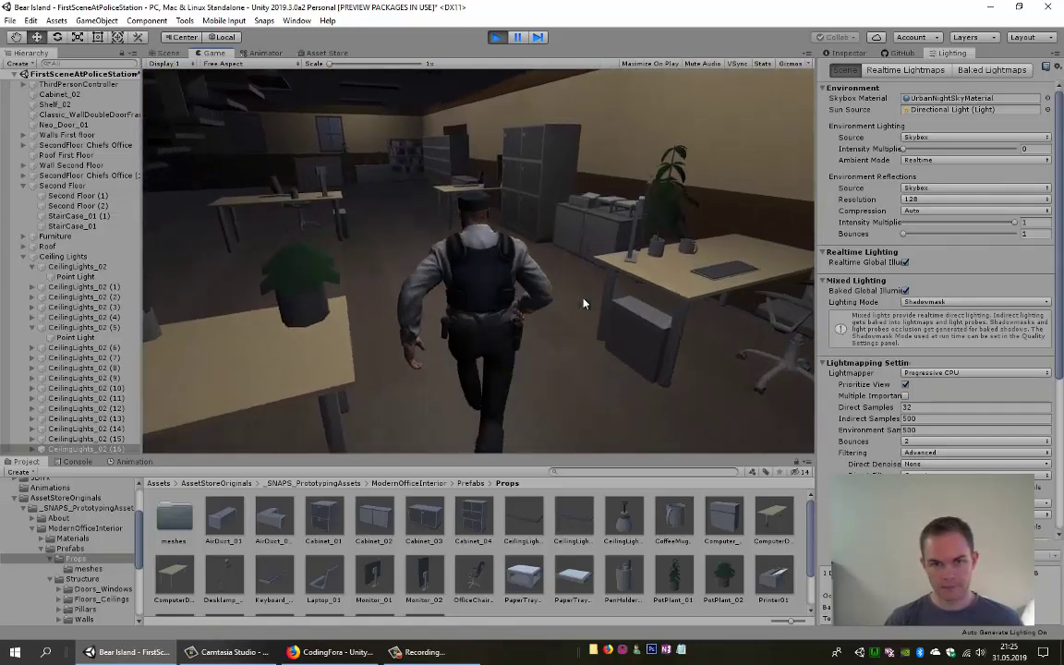
key(a)
key(s)
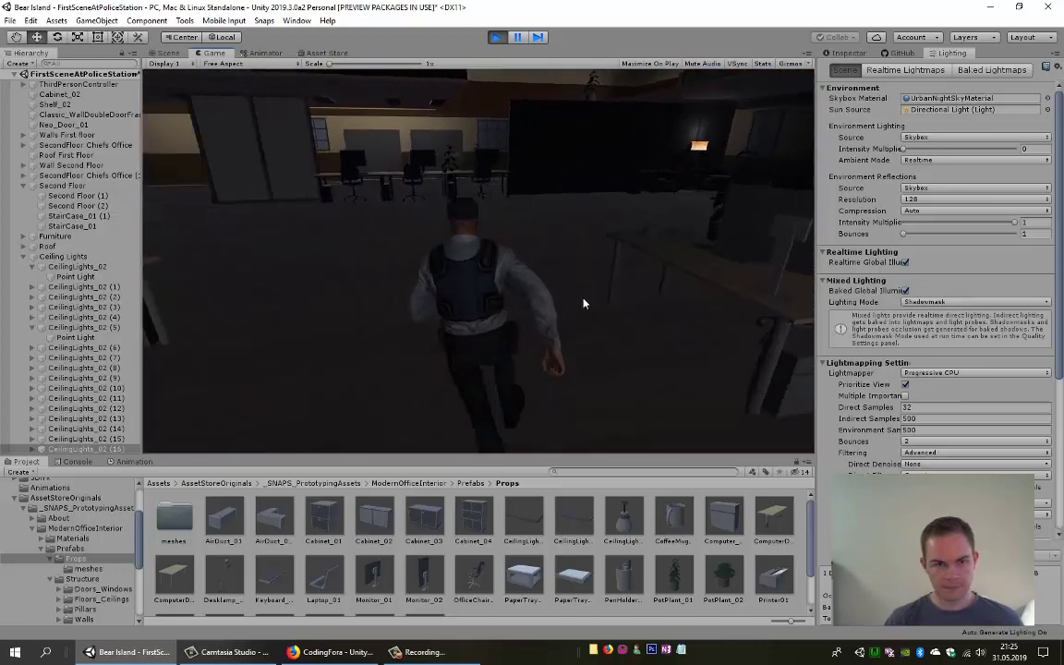
key(d)
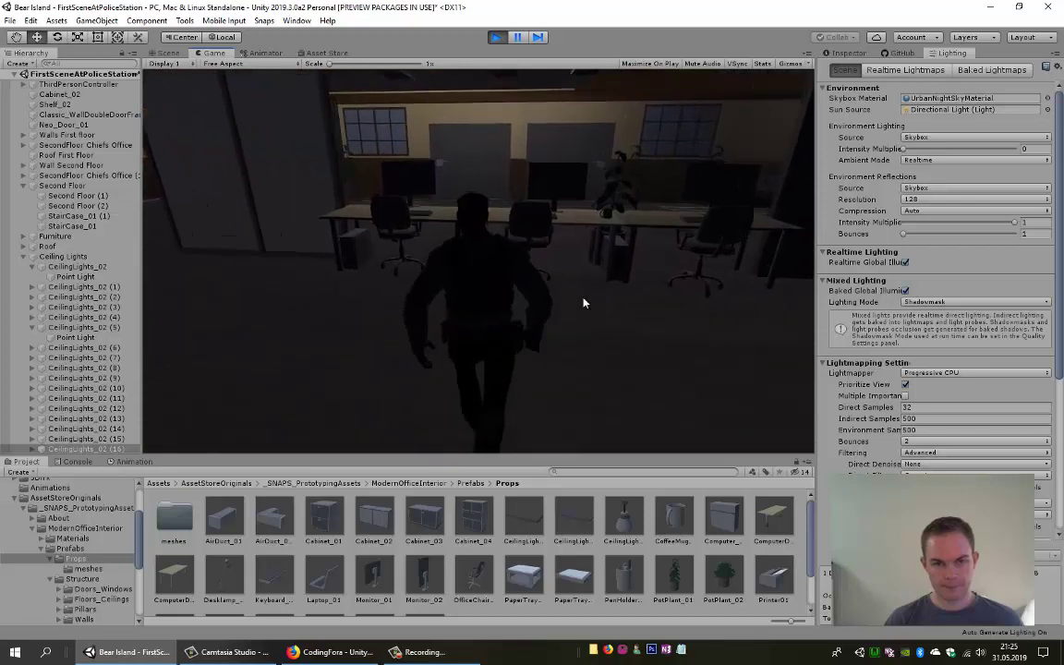
key(s)
key(w)
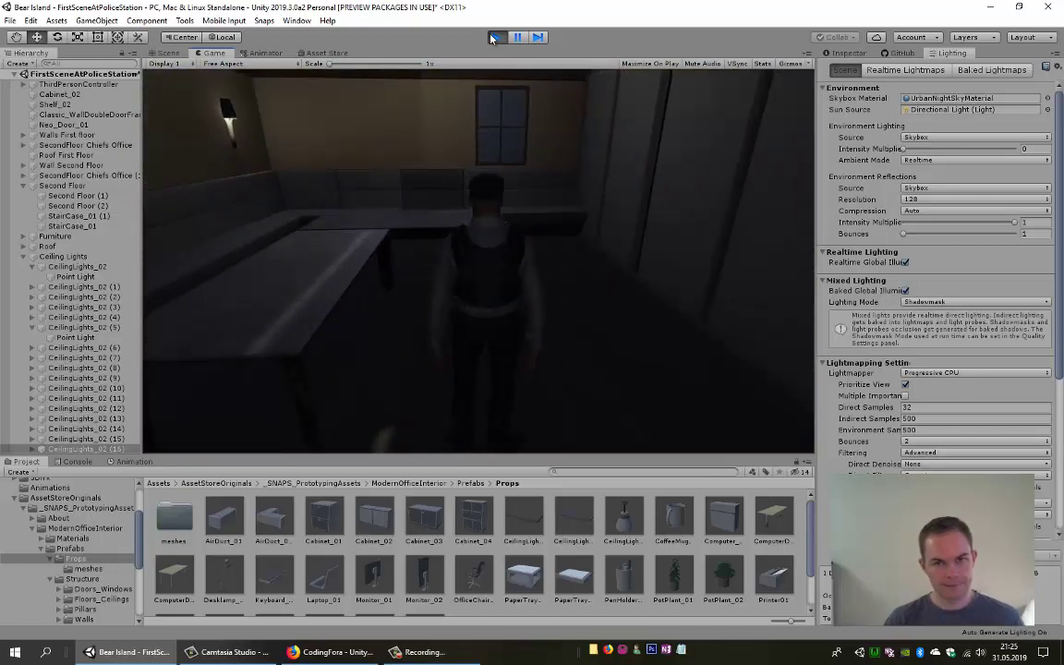
click(493, 37)
Review the Point Light (realtime, range 10, intensity 1) and select CeilingLights_02 (16) at -0.86, 1.10, 16.54
mouse_move(459, 136)
right_down()
mouse_move(514, 181)
mouse_move(659, 137)
mouse_move(563, 169)
right_up()
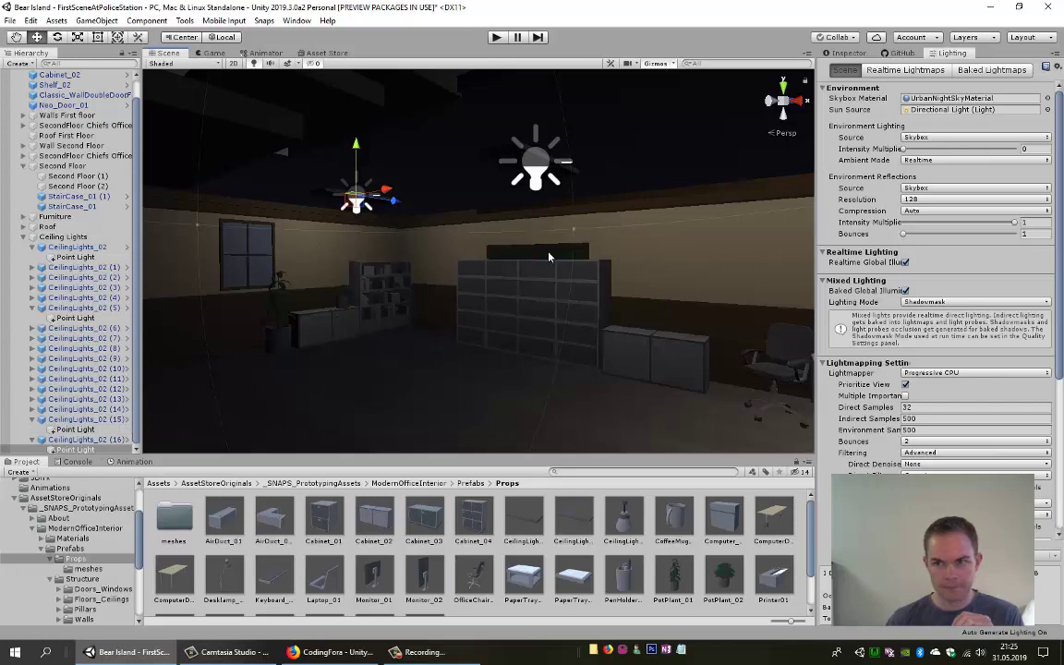
click(837, 54)
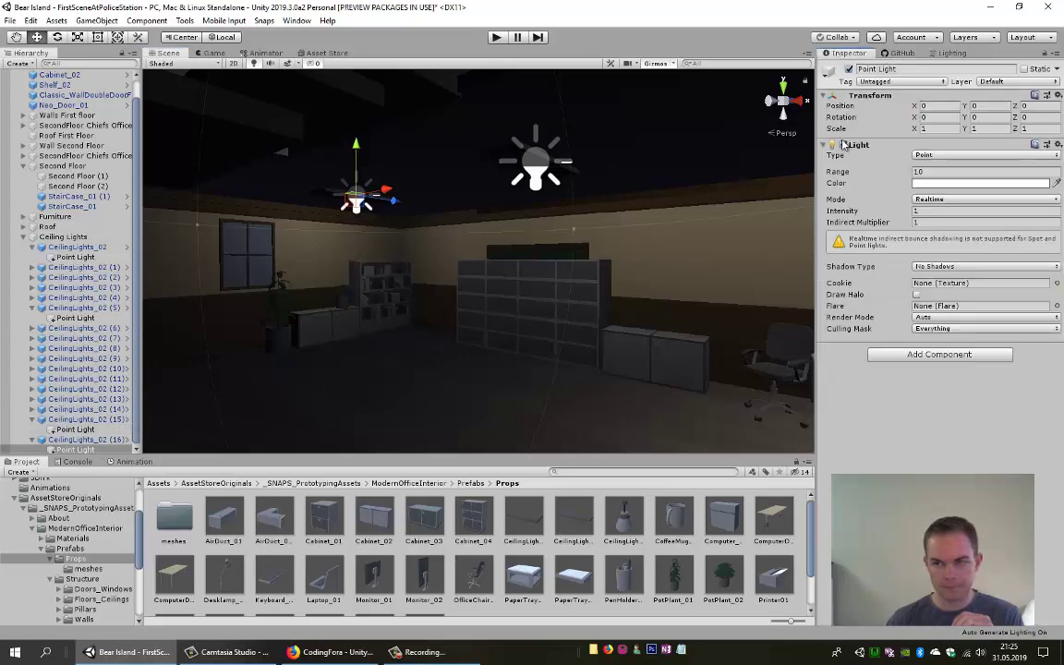
alt+drag(691, 174, 540, 183)
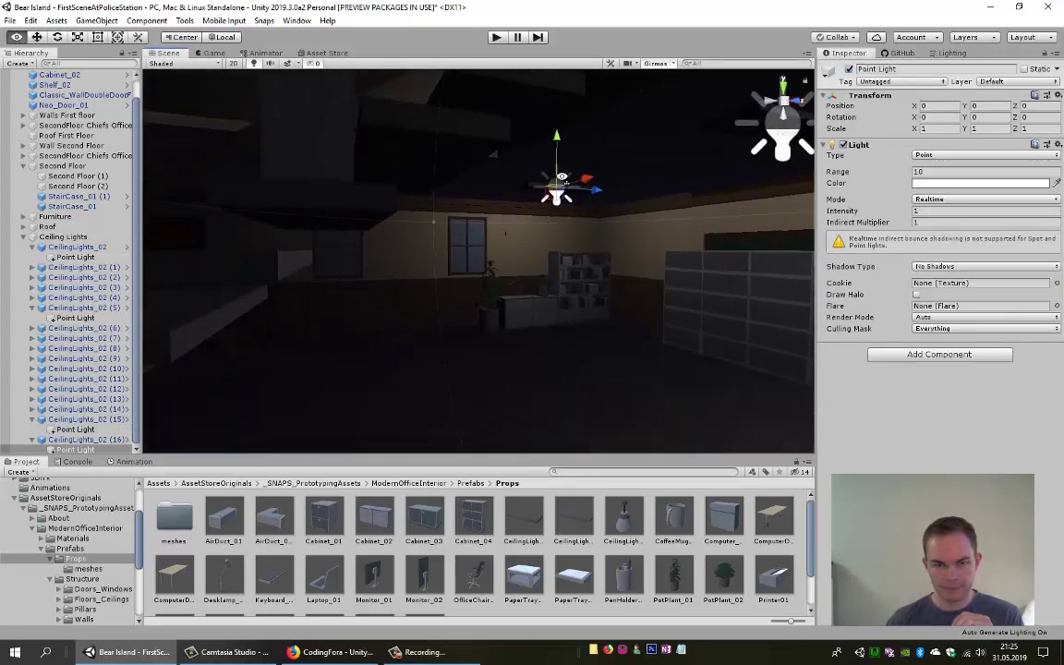
click(541, 183)
mouse_move(540, 183)
right_down()
mouse_move(413, 226)
mouse_move(513, 253)
mouse_move(334, 268)
right_up()
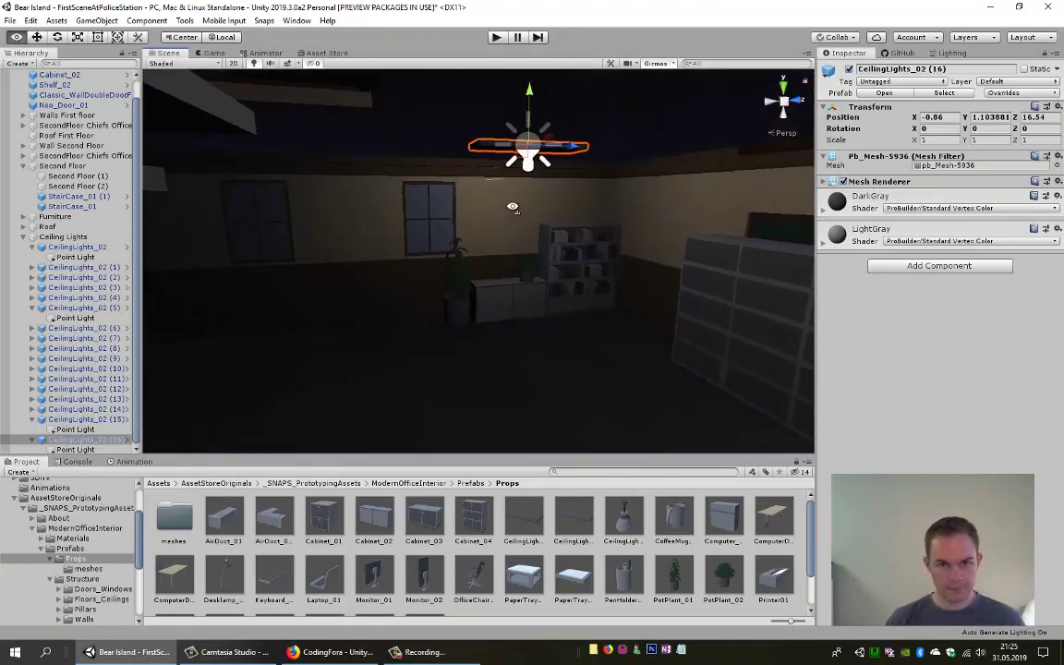
Duplicate the ceiling light twice, moving the copies along the ceiling to Z 13.221 and Z 8.17
right_drag(335, 268, 502, 185)
key(ctrl+d)
drag(559, 180, 348, 173)
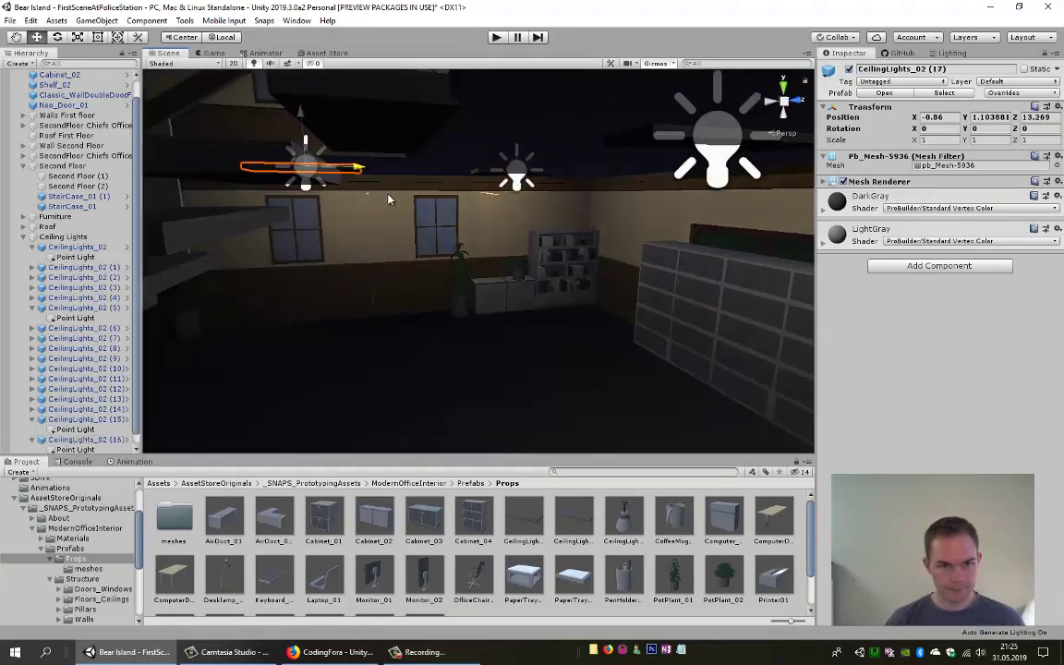
right_drag(348, 174, 671, 196)
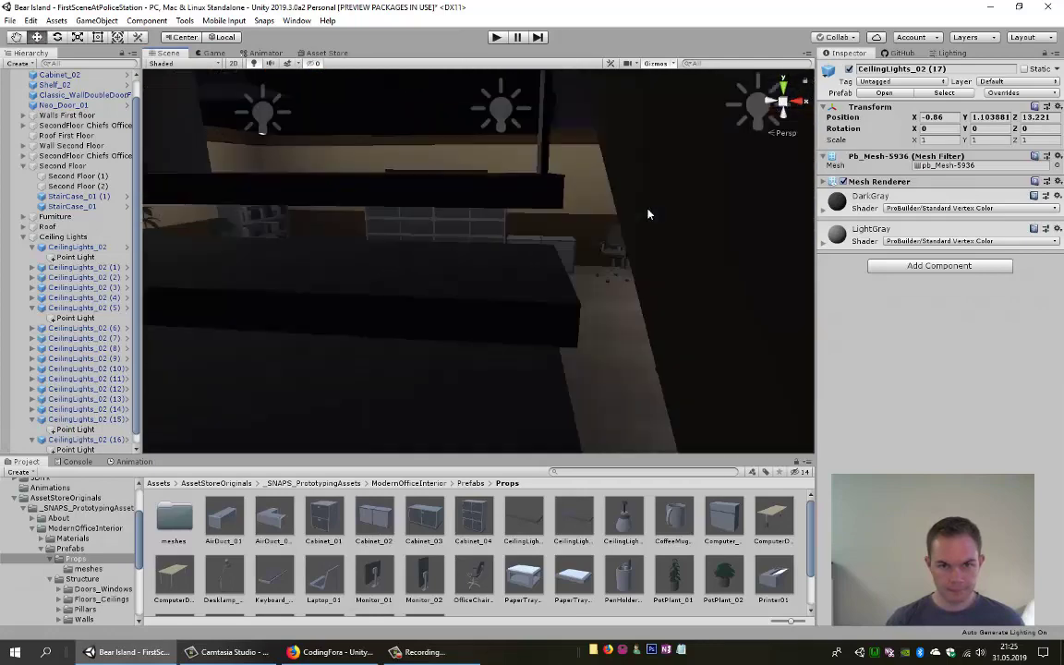
mouse_move(671, 196)
right_down()
mouse_move(327, 225)
mouse_move(689, 213)
mouse_move(684, 123)
right_up()
key(ctrl+d)
drag(684, 123, 453, 137)
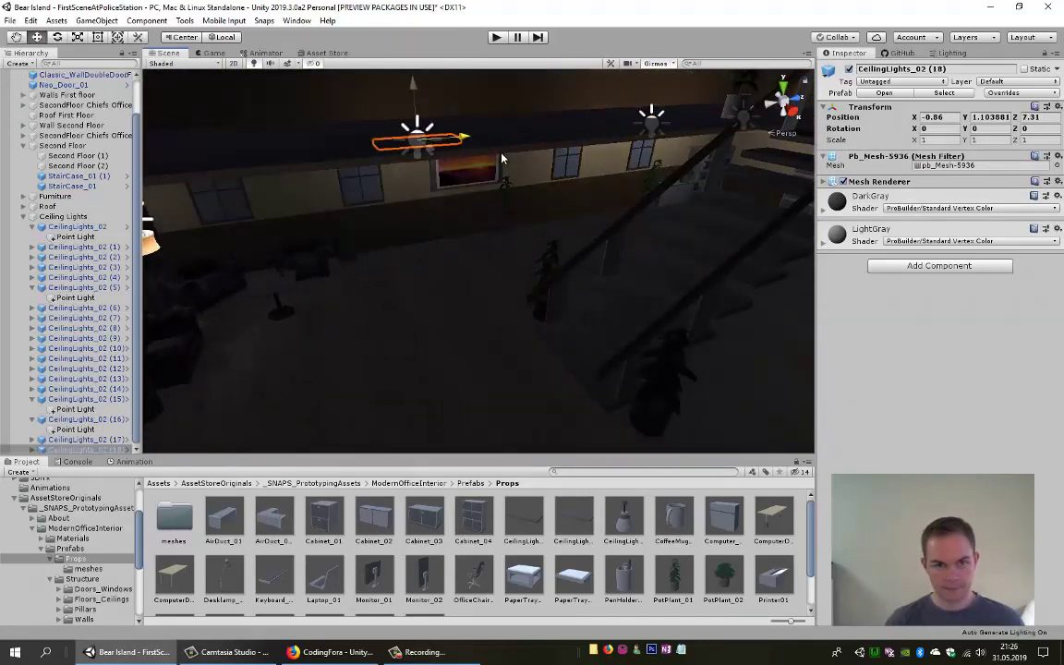
right_drag(476, 133, 462, 186)
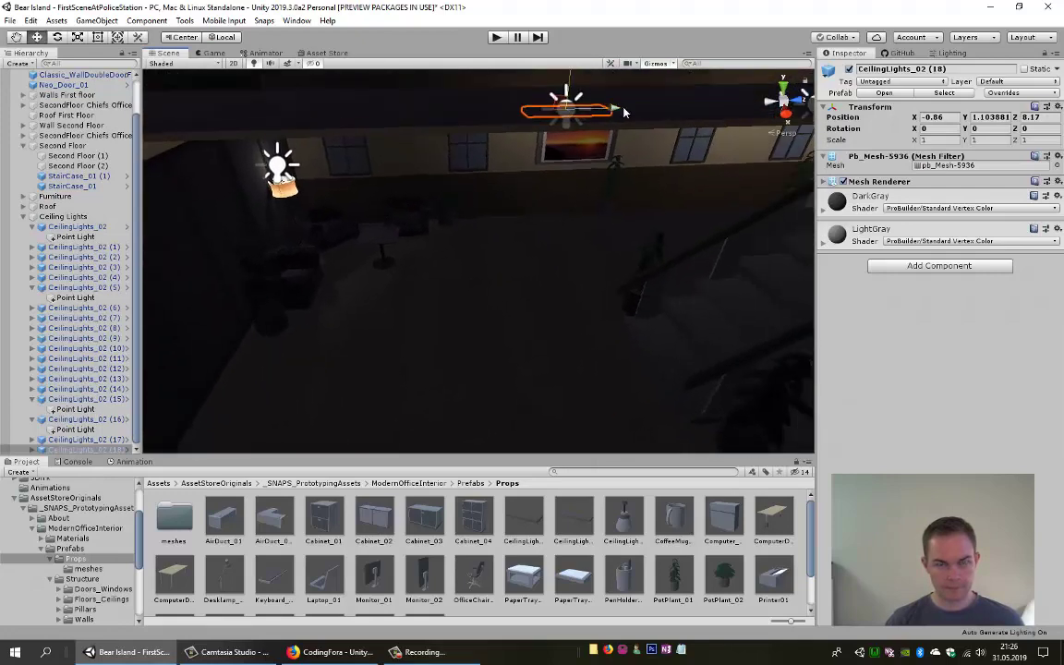
Add two more copies, raising the last to the upper floor ceiling at Y 4.17, then start Play
key(ctrl+d)
drag(623, 112, 433, 124)
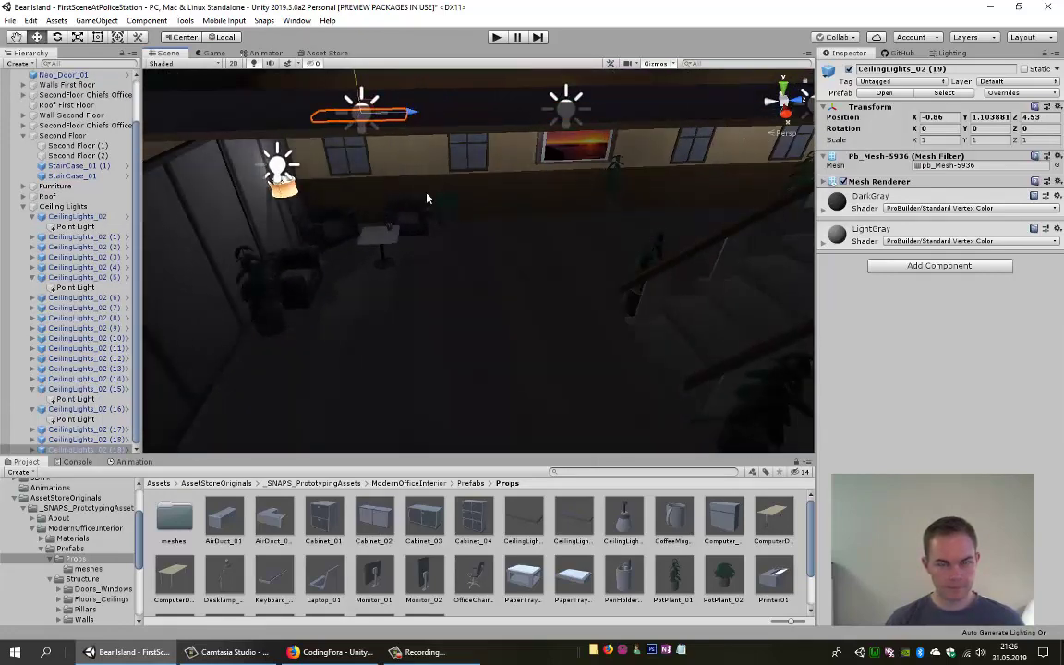
right_drag(427, 197, 582, 267)
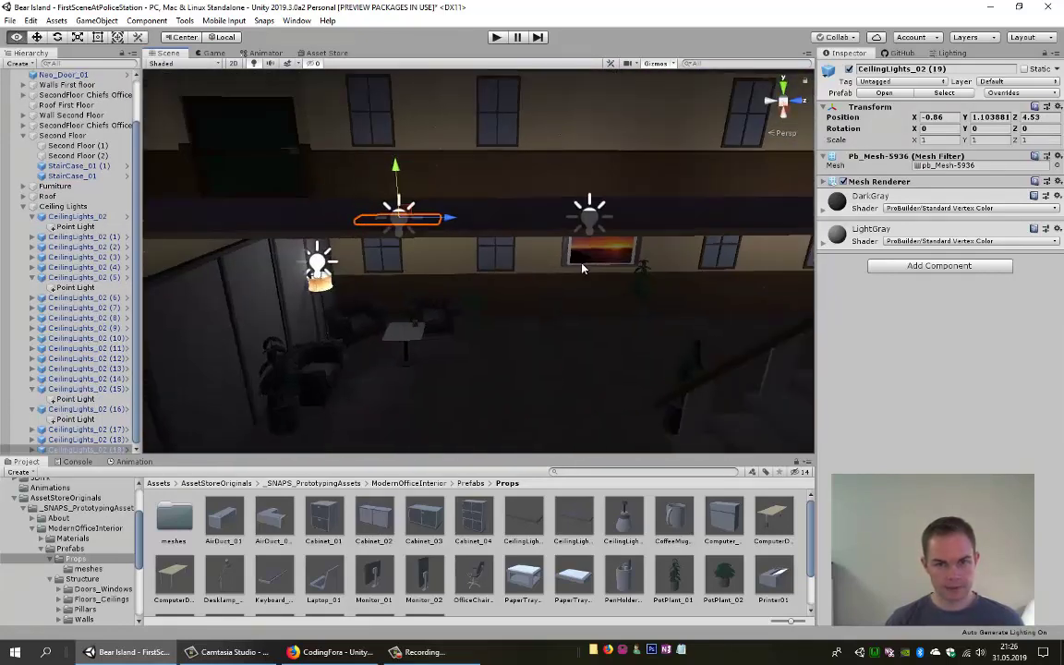
key(ctrl+d)
drag(396, 168, 380, 66)
right_drag(381, 67, 434, 176)
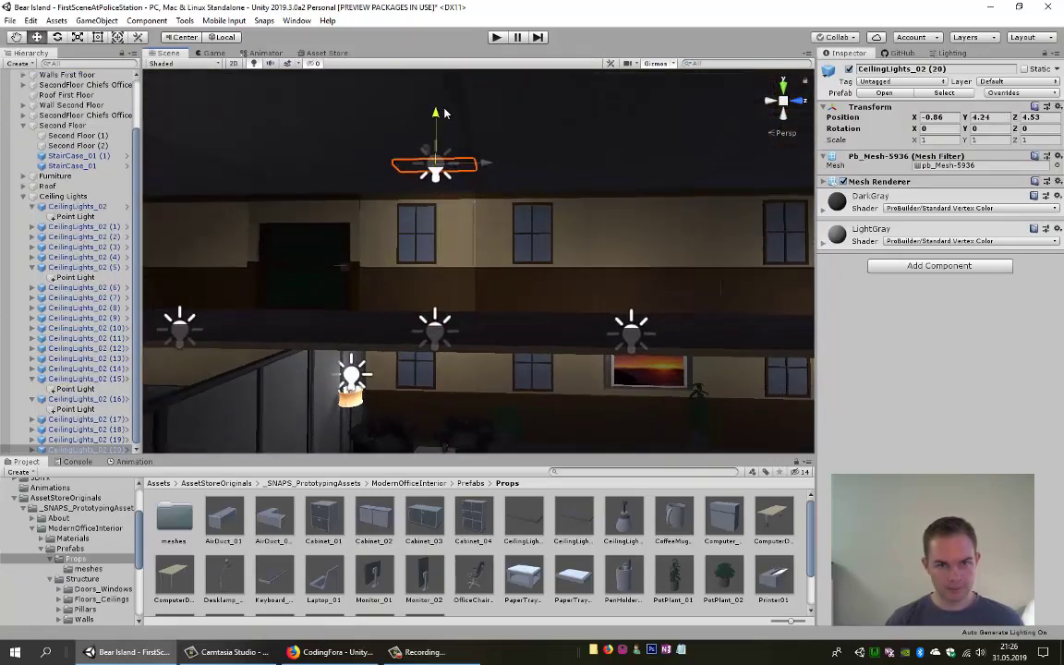
drag(444, 120, 399, 106)
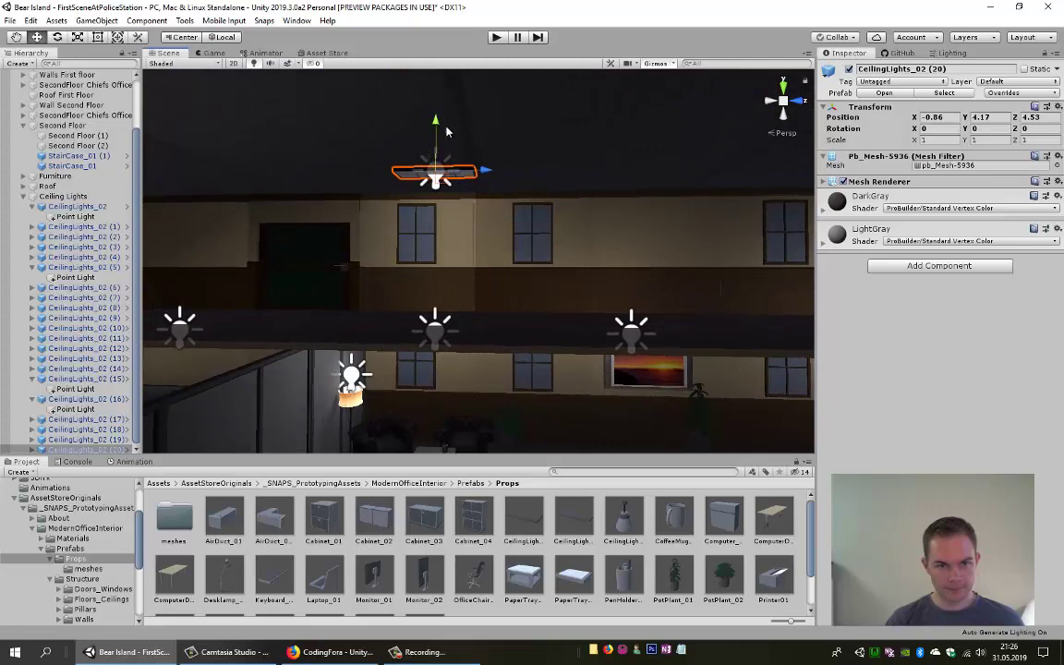
mouse_move(410, 146)
right_down()
mouse_move(472, 230)
mouse_move(504, 128)
right_up()
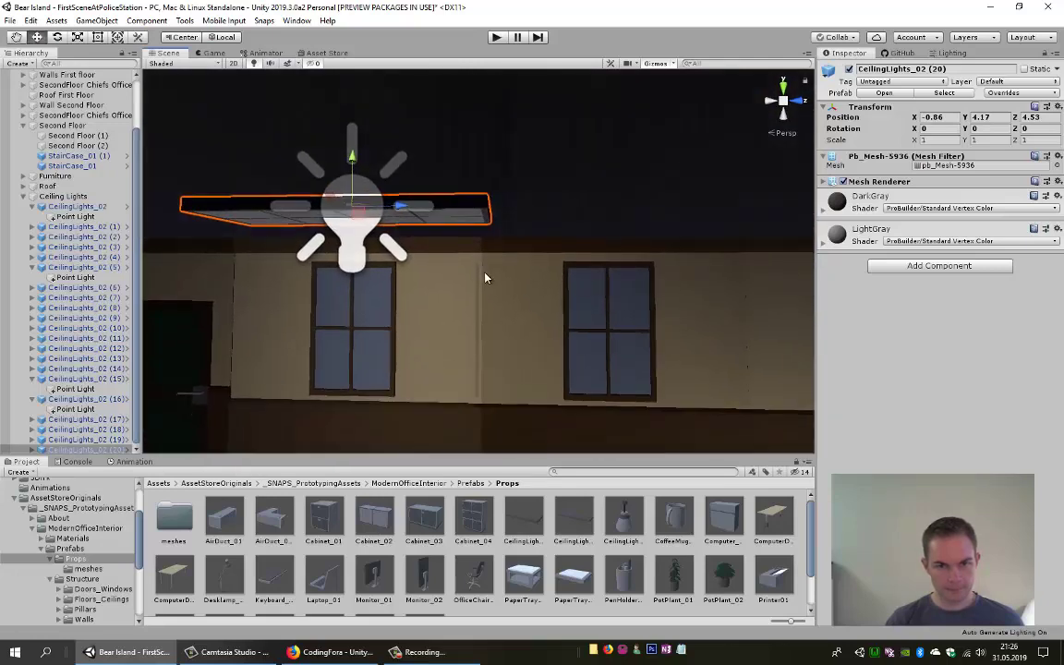
click(497, 37)
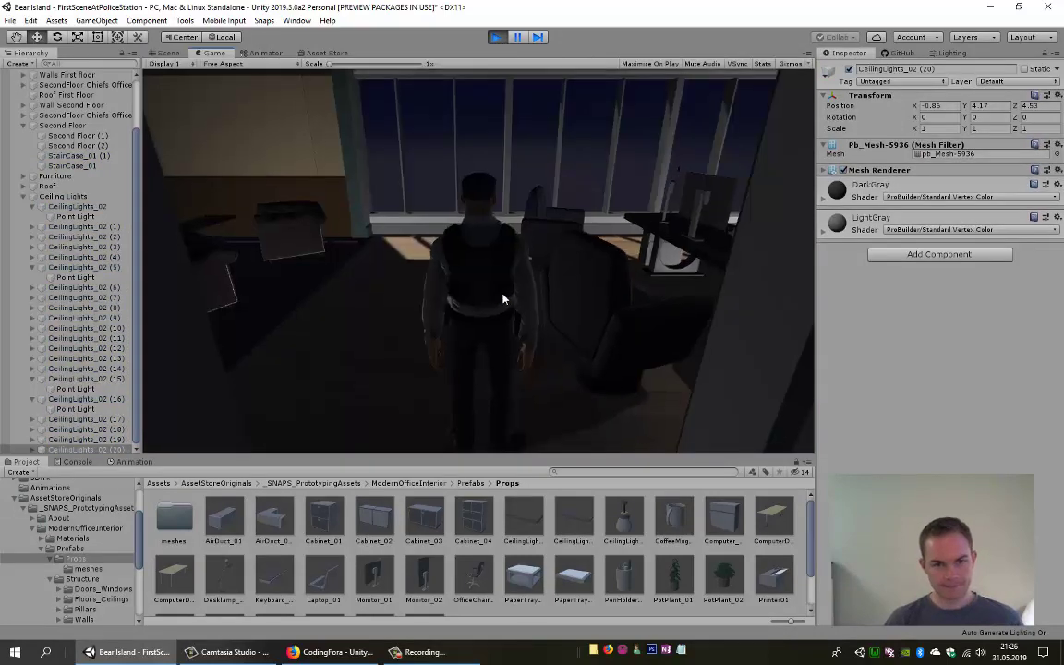
Walk the character through the doorway, down the corridor and along the upper balcony, then stop Play mode
key(w)
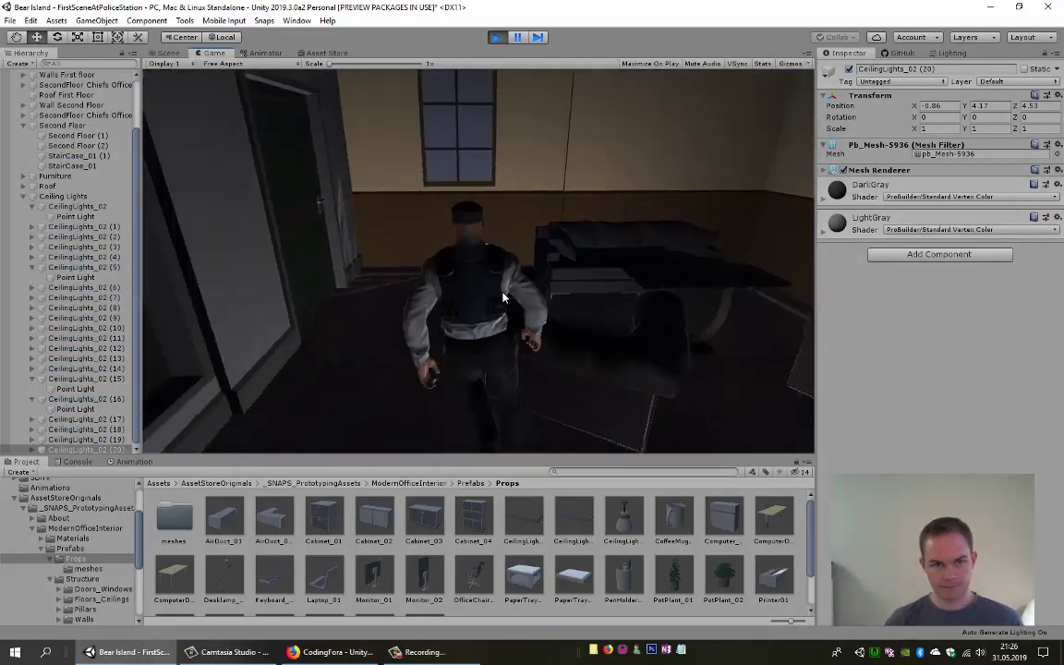
key(w)
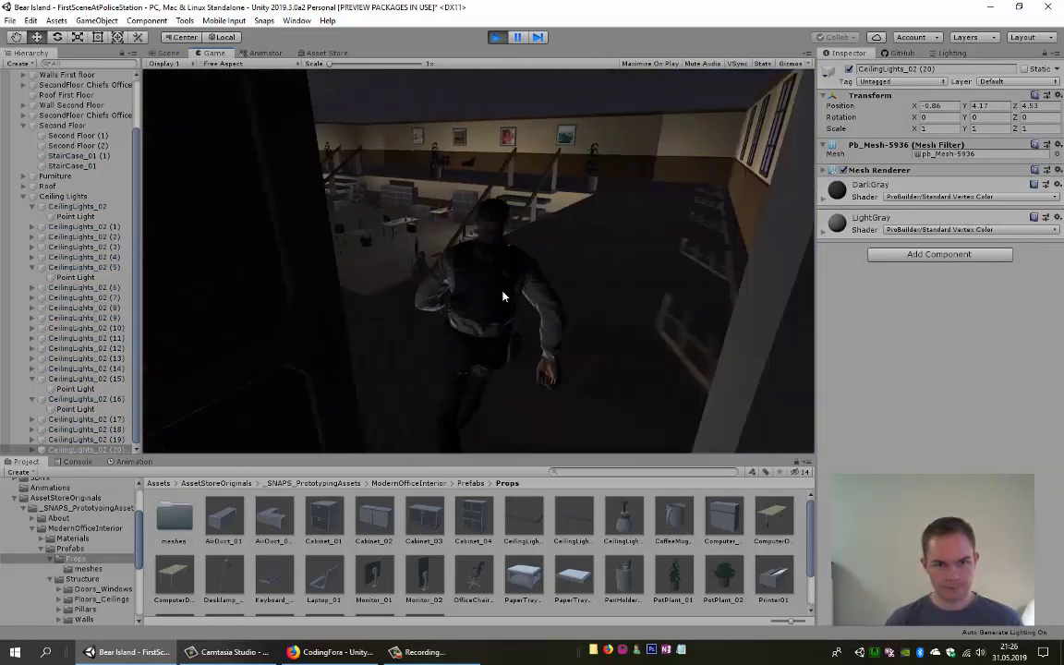
key(w)
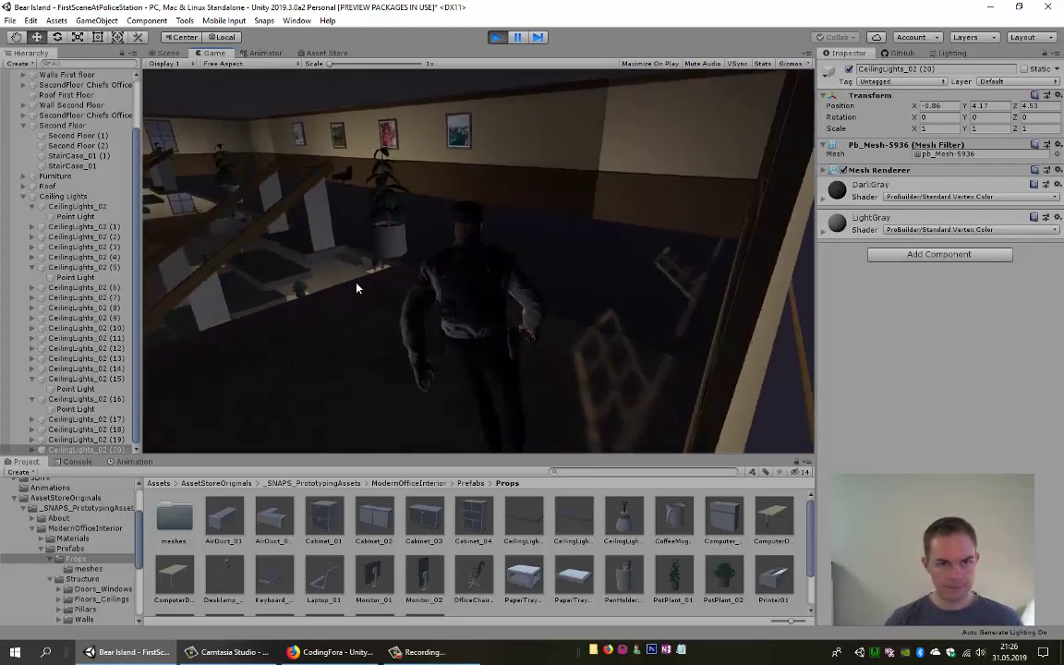
key(w)
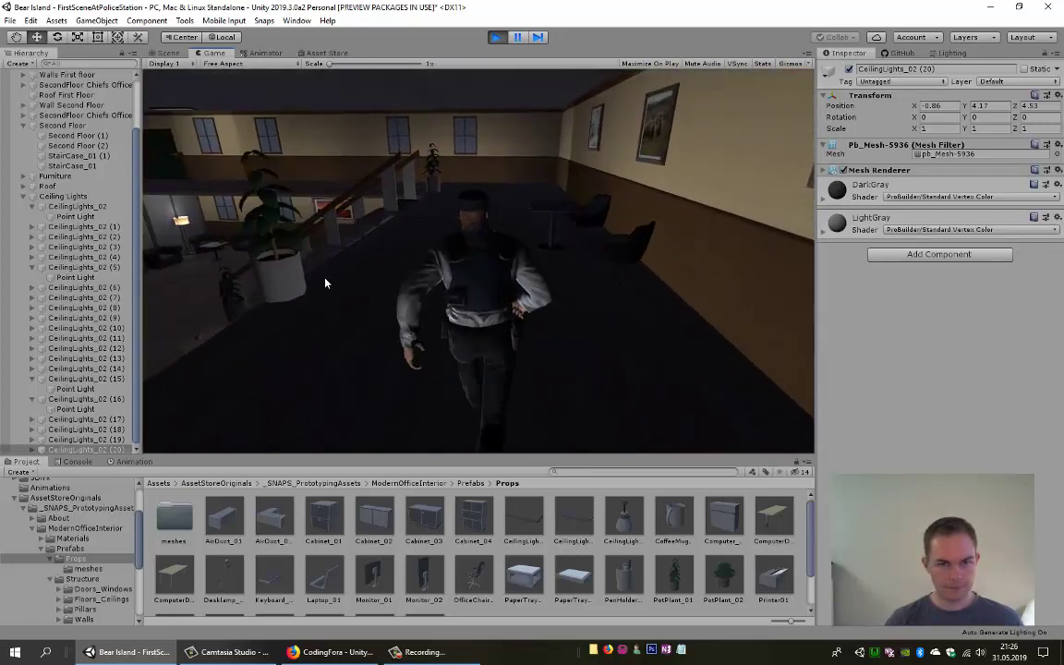
key(w)
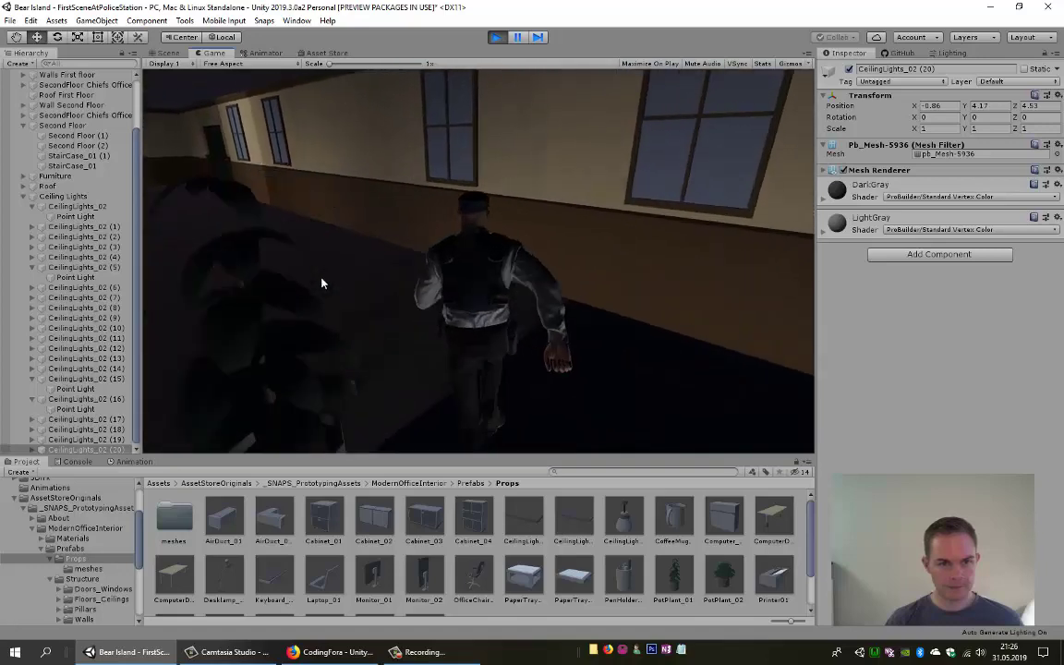
key(w)
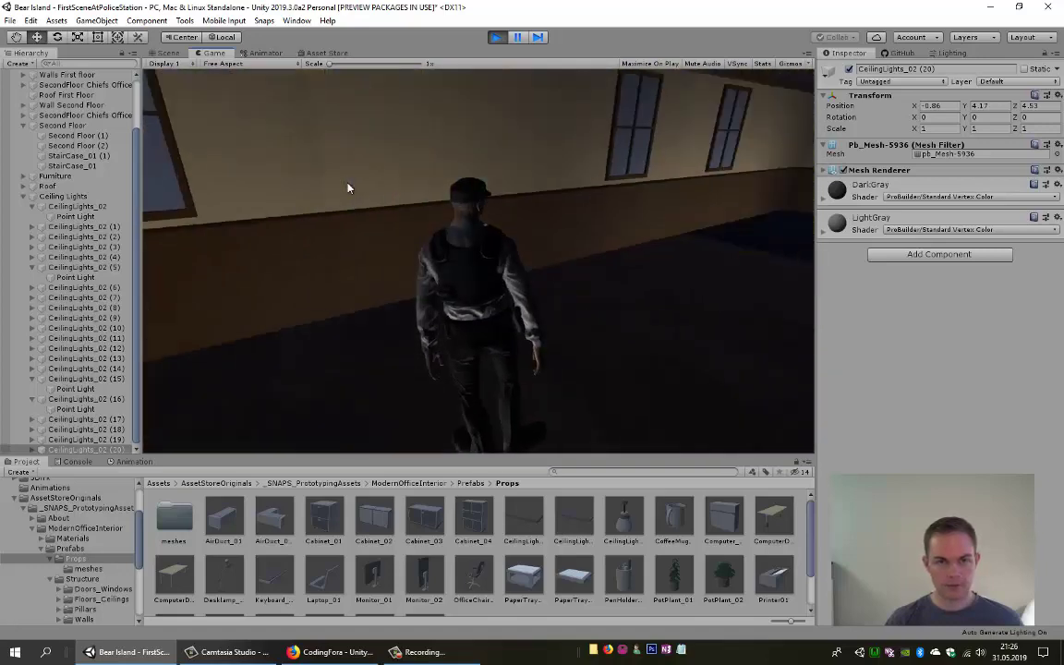
key(w)
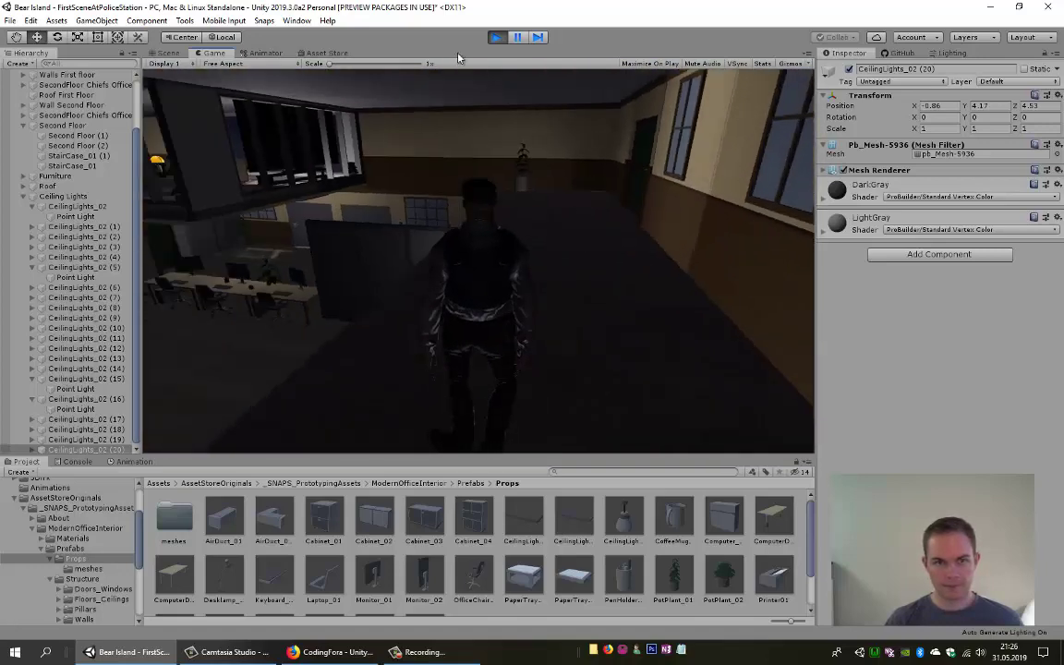
click(496, 37)
Duplicate the ceiling light and slide the copy further along the upper-floor ceiling
right_drag(431, 268, 436, 238)
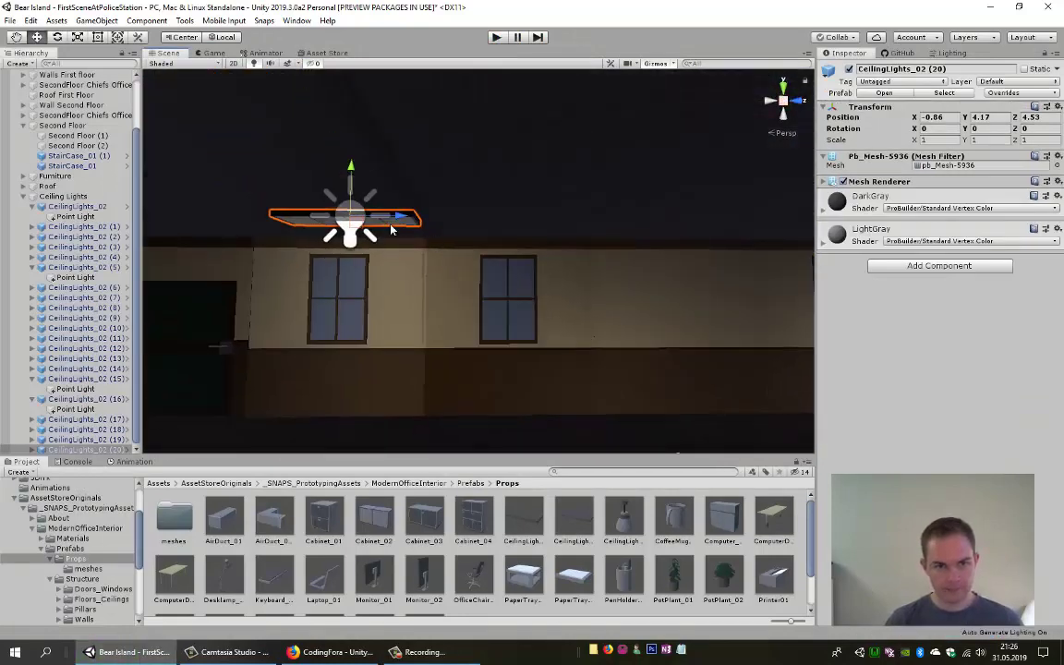
key(ctrl+d)
drag(391, 230, 736, 219)
mouse_move(593, 293)
right_down()
mouse_move(448, 391)
mouse_move(530, 216)
right_up()
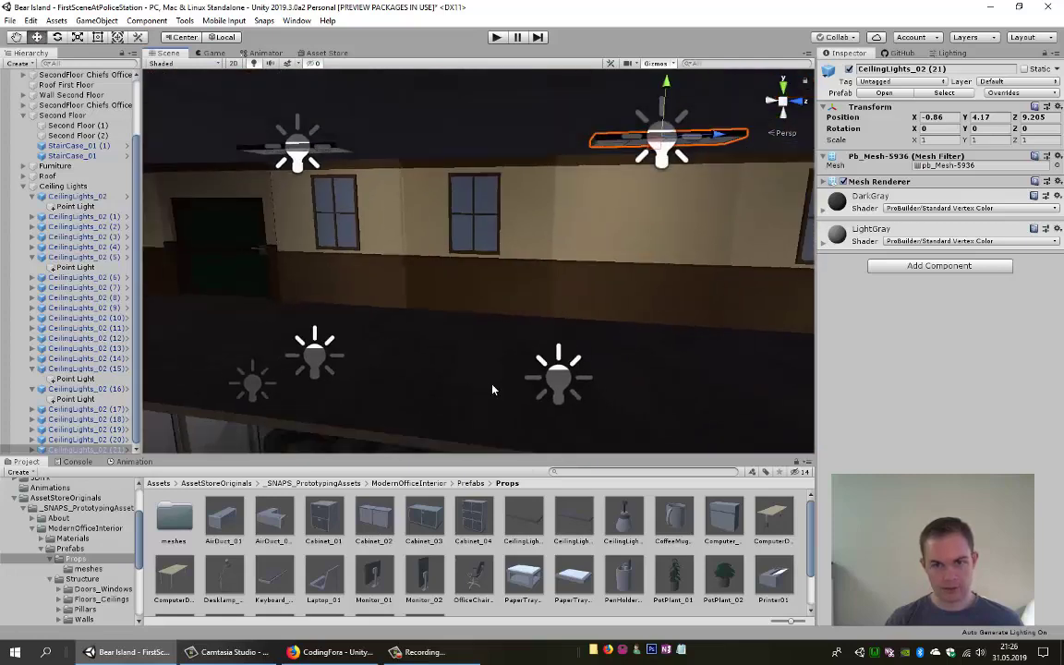
drag(512, 160, 760, 160)
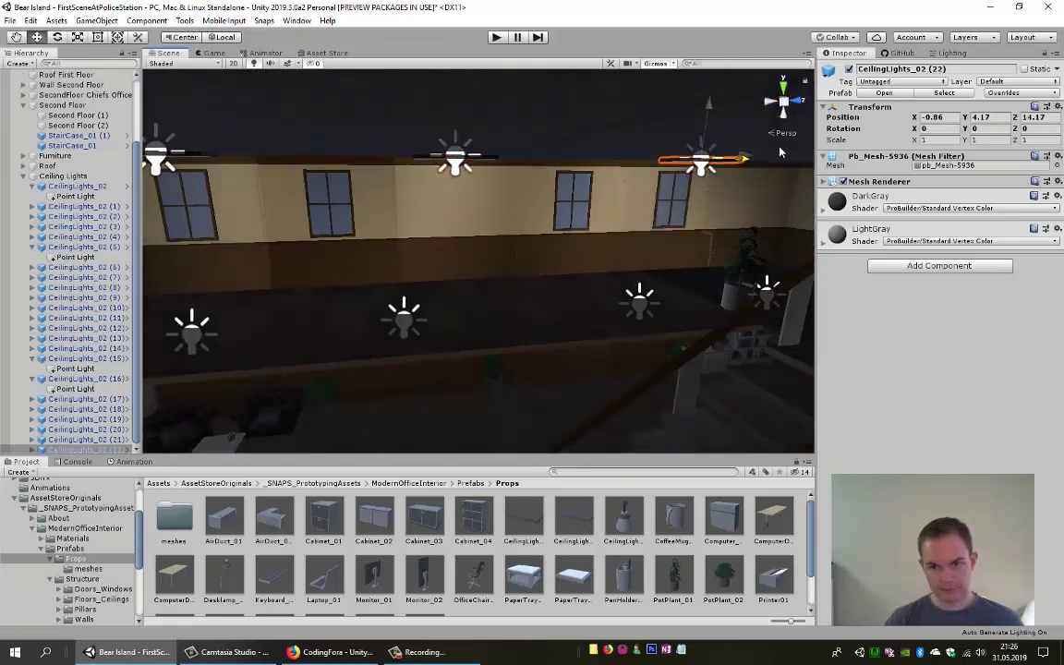
right_drag(759, 160, 554, 299)
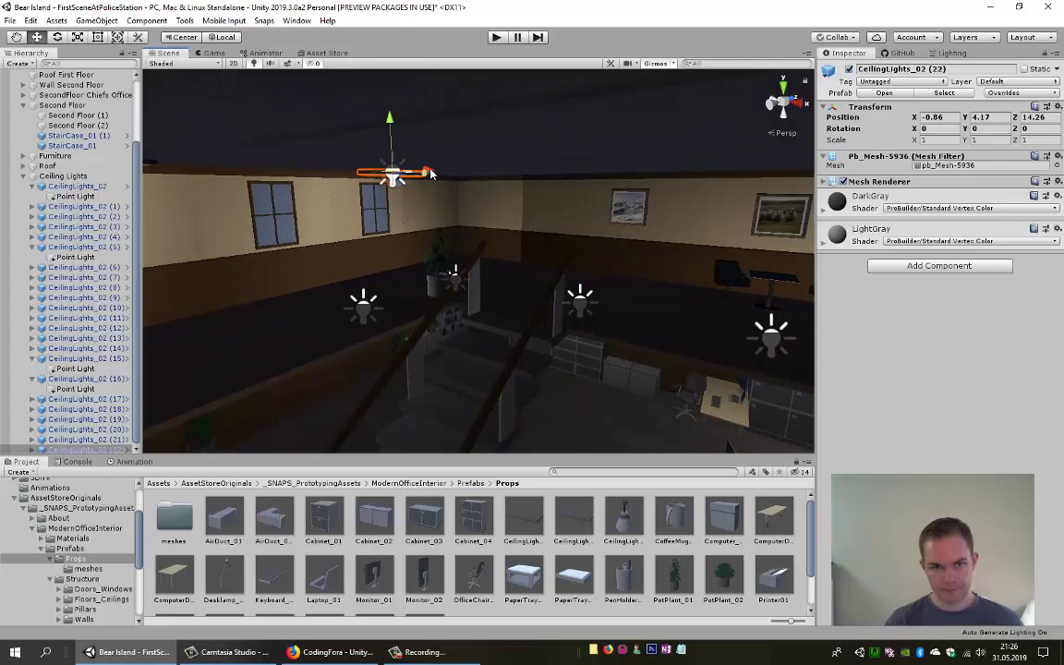
Duplicate the light again and position the copy along the picture wall
key(ctrl+d)
drag(512, 164, 466, 141)
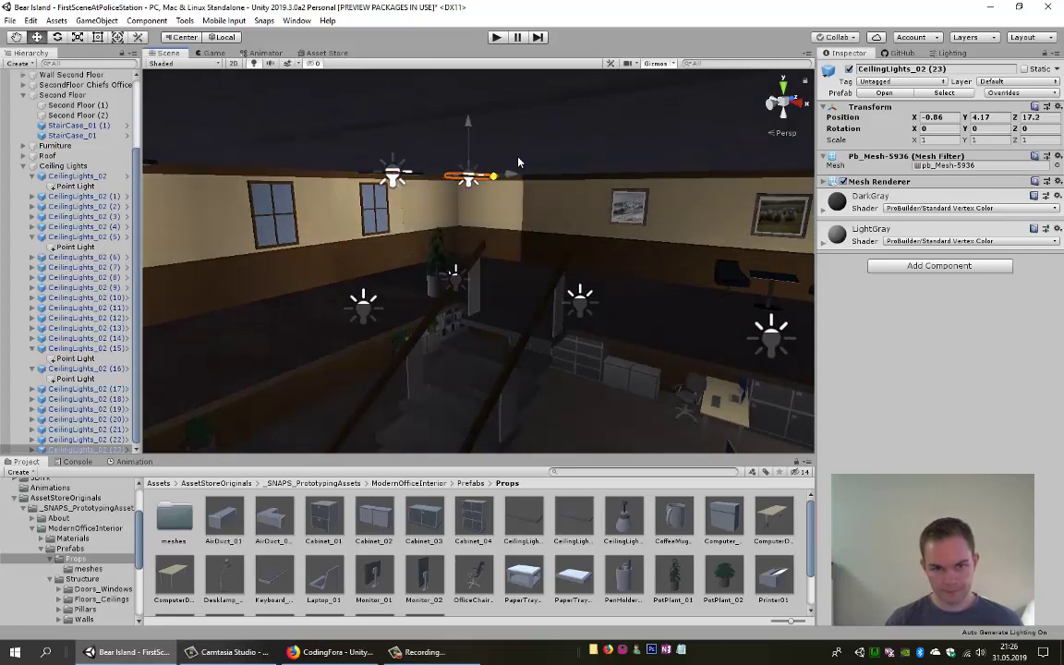
right_drag(465, 140, 443, 224)
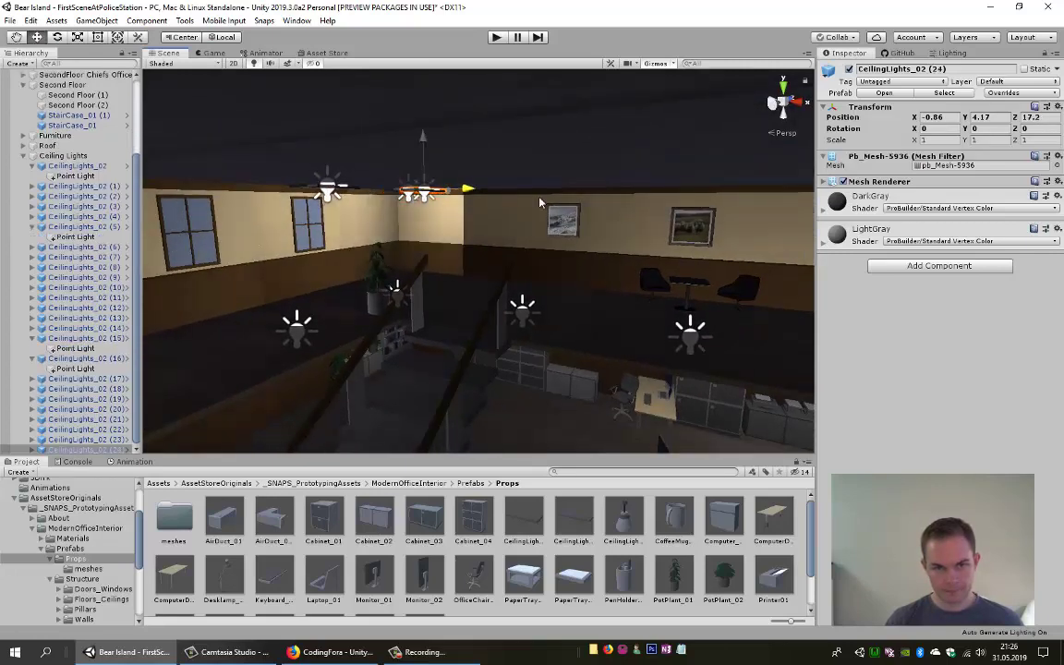
mouse_move(540, 202)
mouse_down()
mouse_move(570, 207)
mouse_move(554, 203)
mouse_up()
right_drag(554, 202, 652, 261)
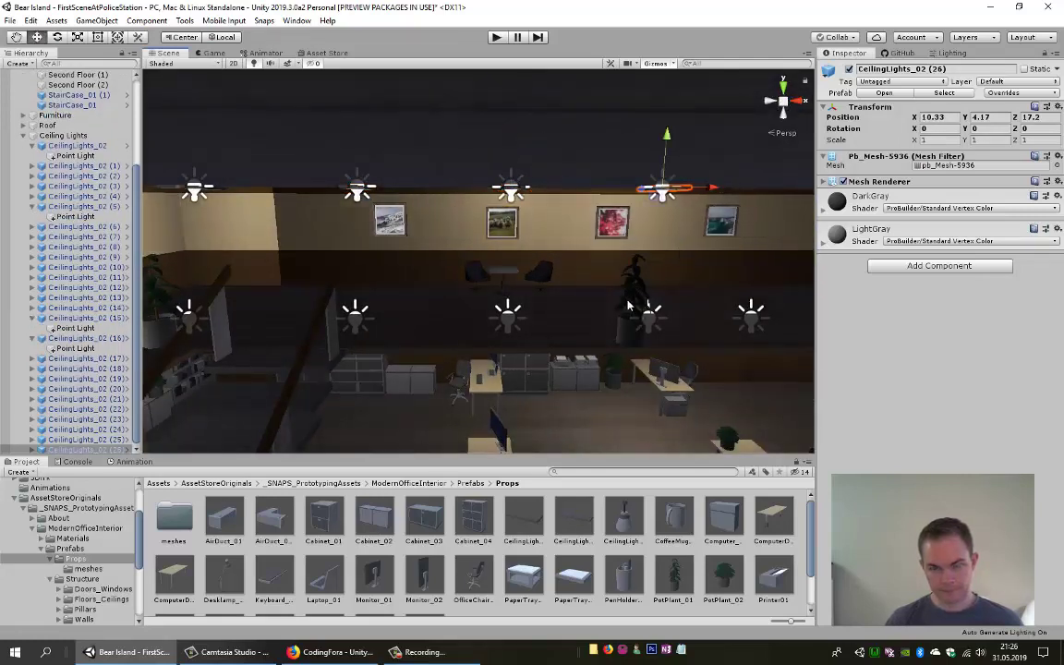
right_drag(628, 305, 526, 211)
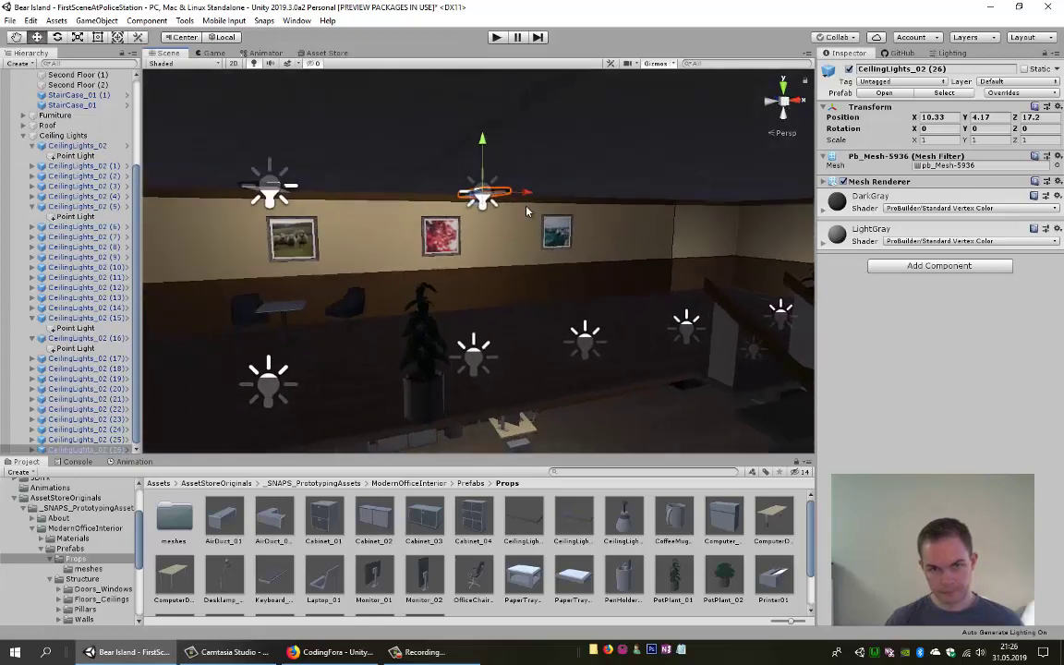
Add another light copy spaced further along the picture wall
key(ctrl+d)
drag(527, 211, 664, 166)
middle_drag(664, 166, 459, 184)
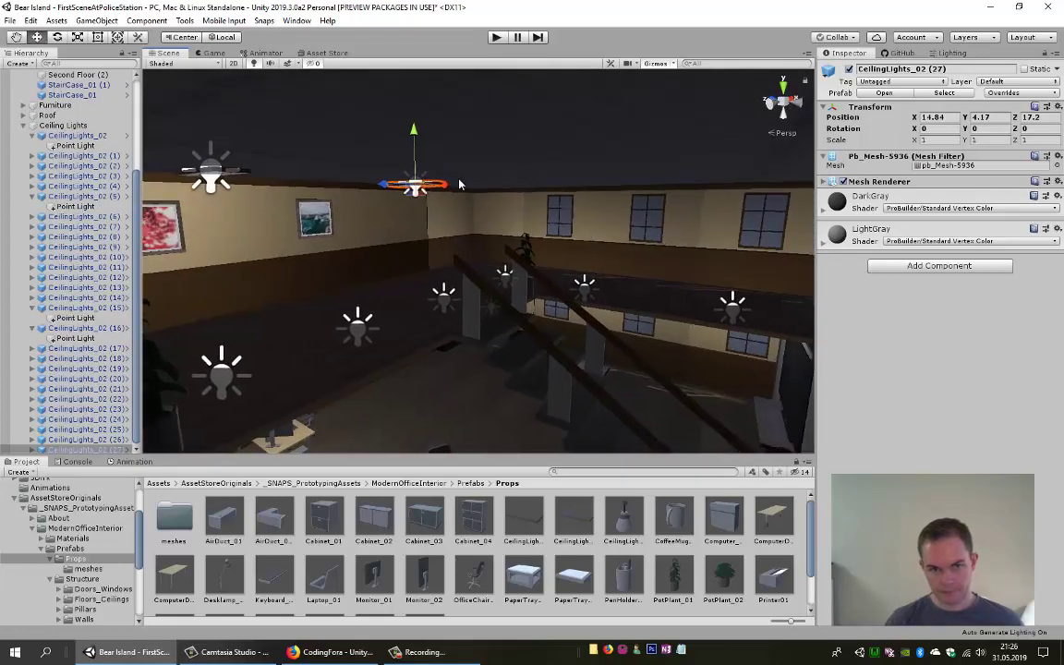
drag(547, 169, 566, 166)
mouse_move(565, 166)
right_down()
mouse_move(581, 367)
mouse_move(341, 210)
right_up()
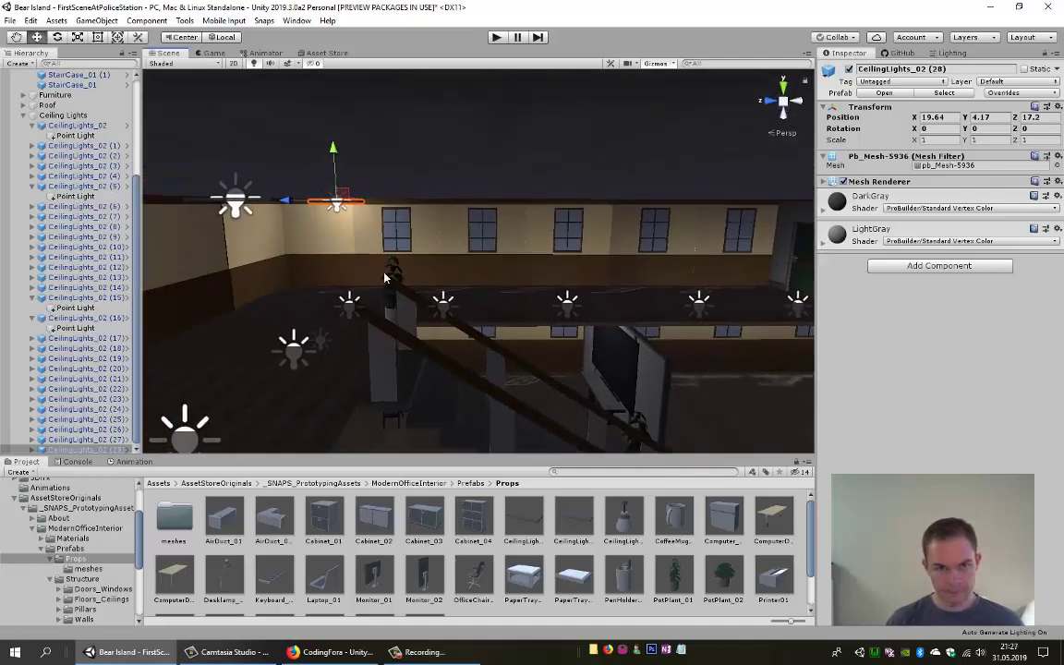
Add the final copies toward the glass office, ending with CeilingLights_02 (30) at 19.64, 4.17, 6.21
key(ctrl+d)
drag(579, 214, 551, 187)
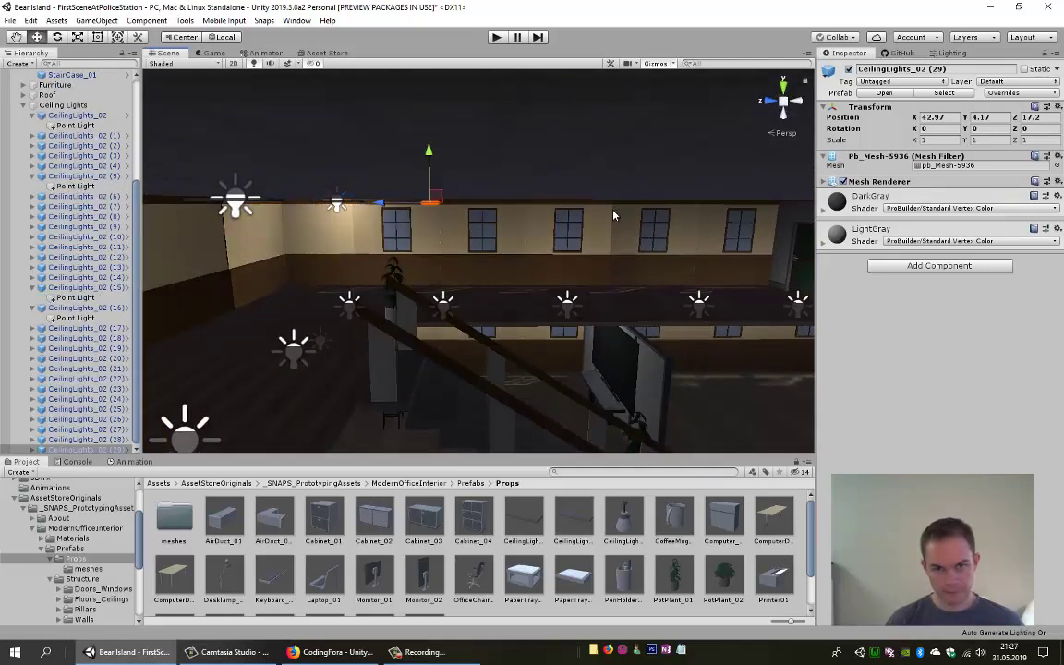
key(ctrl+z)
right_drag(454, 212, 369, 203)
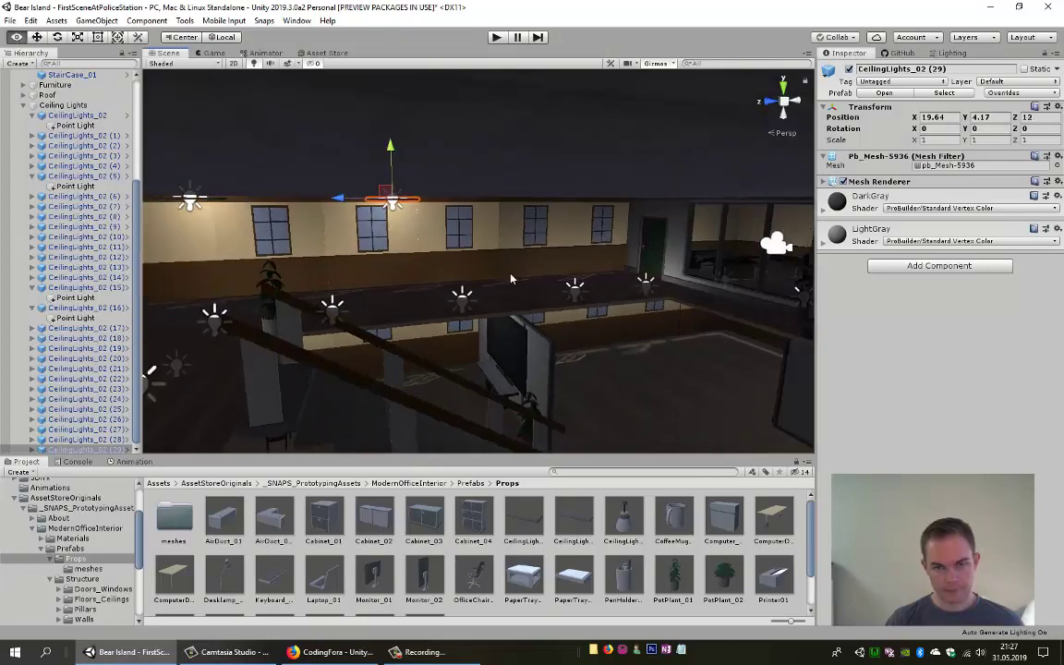
key(ctrl+d)
mouse_move(369, 202)
mouse_down()
mouse_move(543, 203)
mouse_move(519, 203)
mouse_up()
right_drag(519, 203, 684, 251)
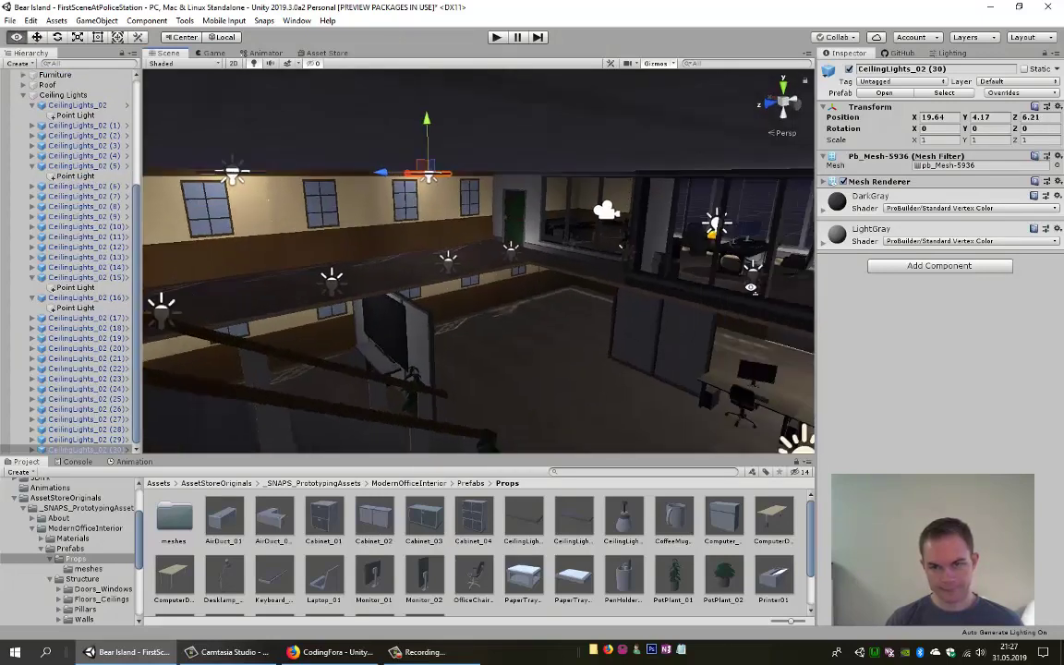
Place new ceiling light copies near the glass office at x 12.7 and x 9.1, then enter Play mode
key(w)
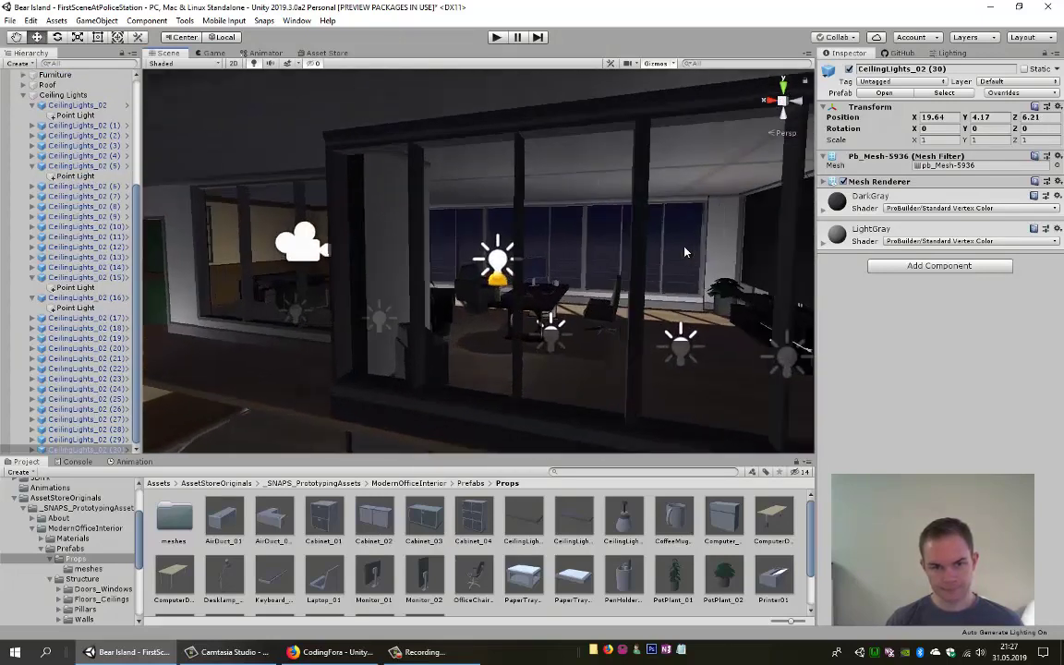
right_drag(685, 252, 324, 261)
scroll(321, 211, down, 3)
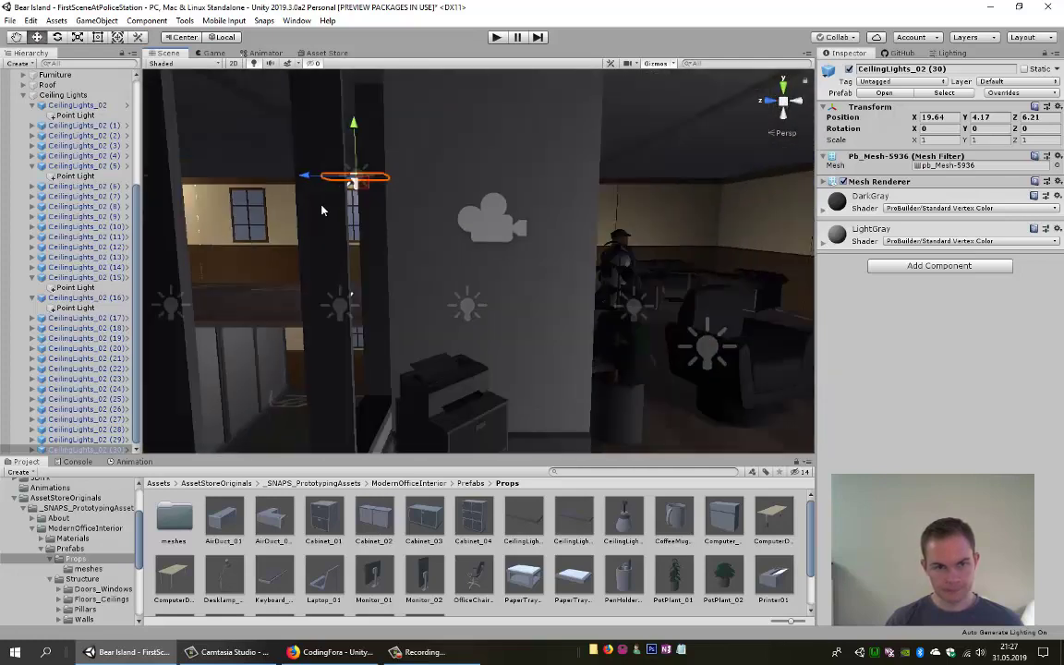
mouse_move(658, 216)
right_down()
mouse_move(784, 266)
mouse_move(481, 133)
right_up()
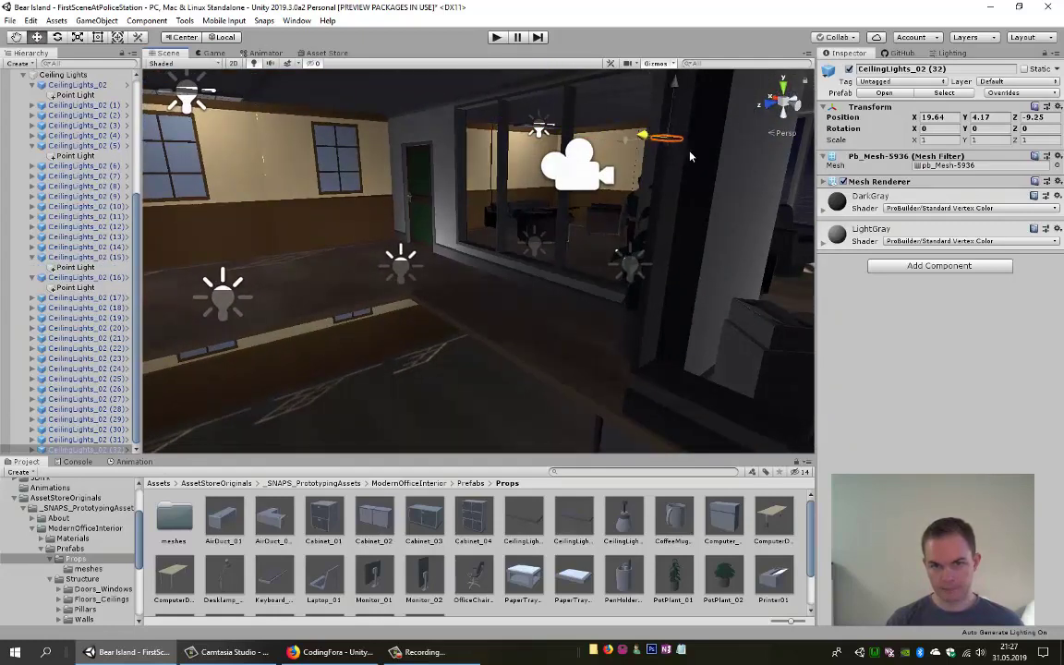
mouse_move(690, 157)
right_down()
mouse_move(768, 272)
mouse_move(515, 172)
right_up()
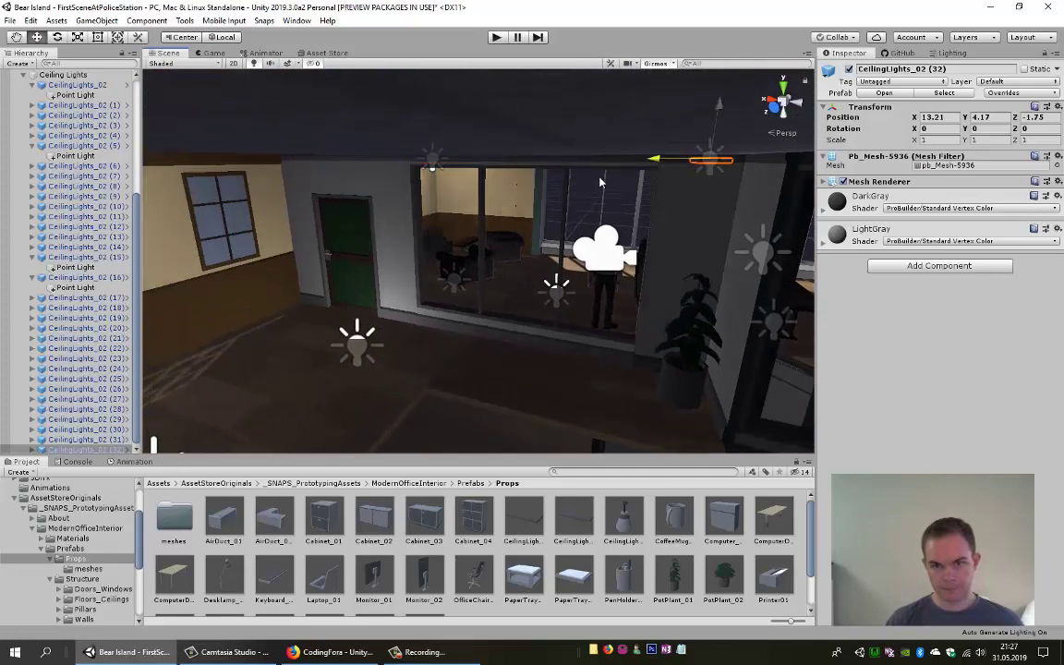
right_drag(599, 180, 570, 169)
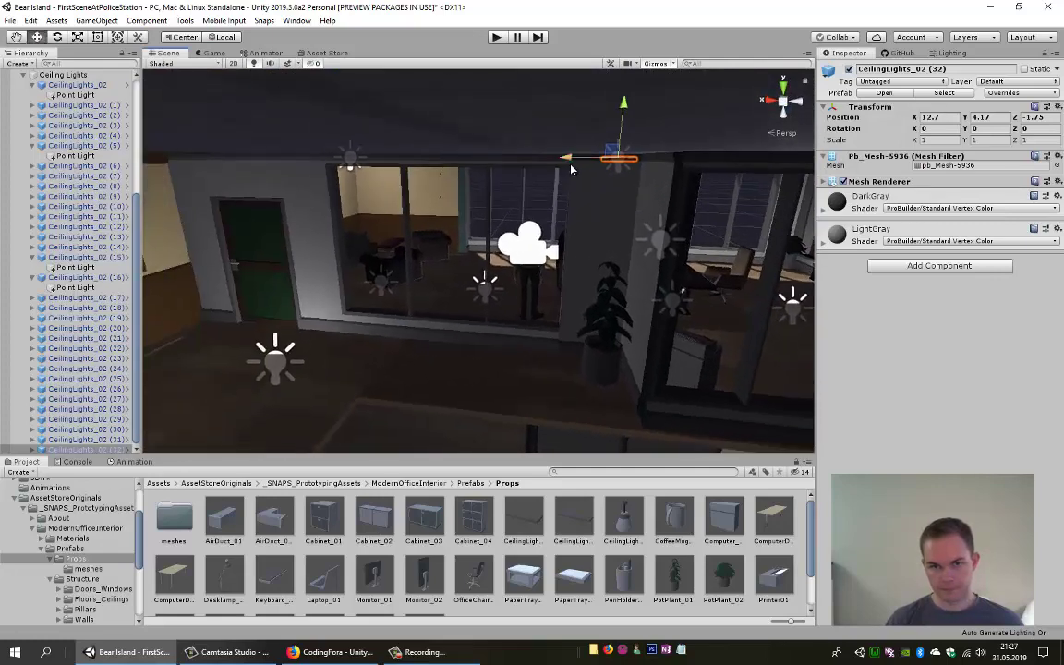
right_drag(716, 165, 515, 53)
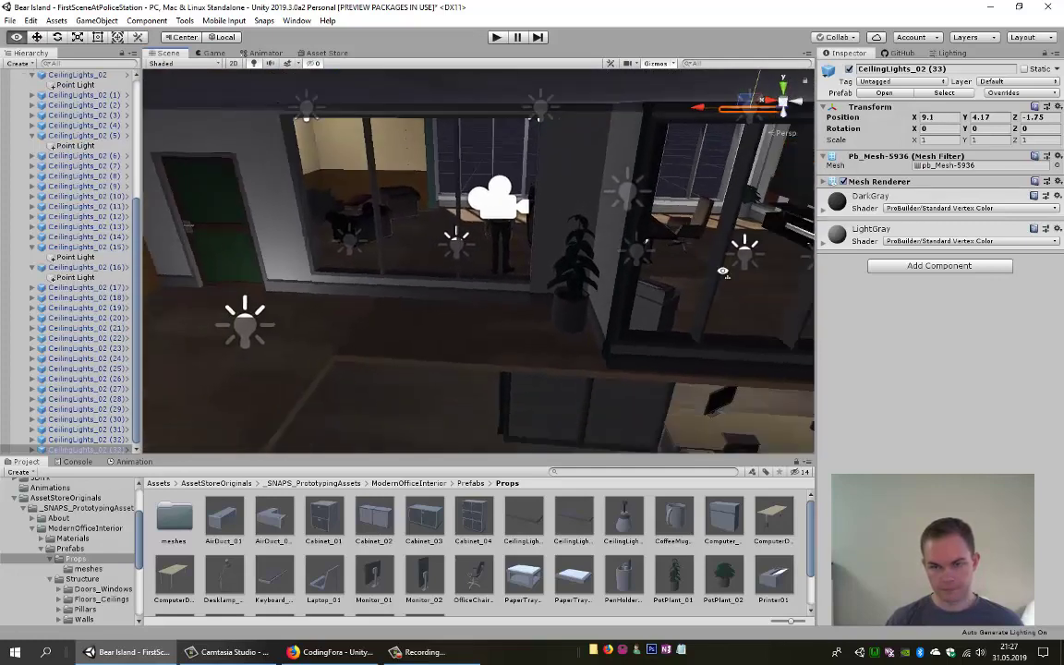
click(496, 37)
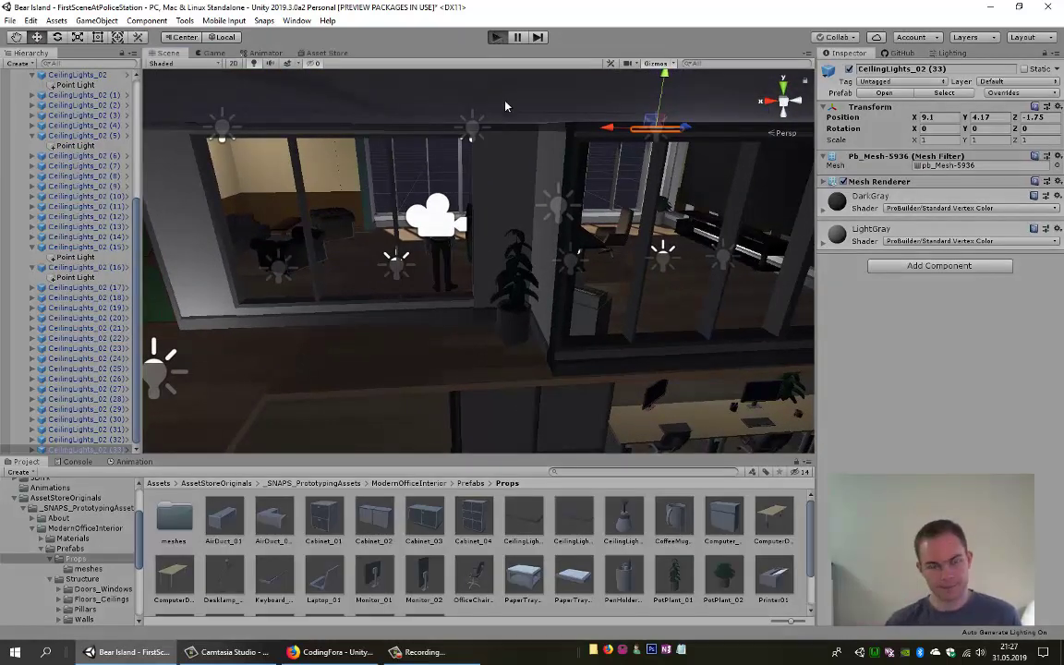
Walk the character past the green door, down the hallway and through the upper-floor picture room
key(w)
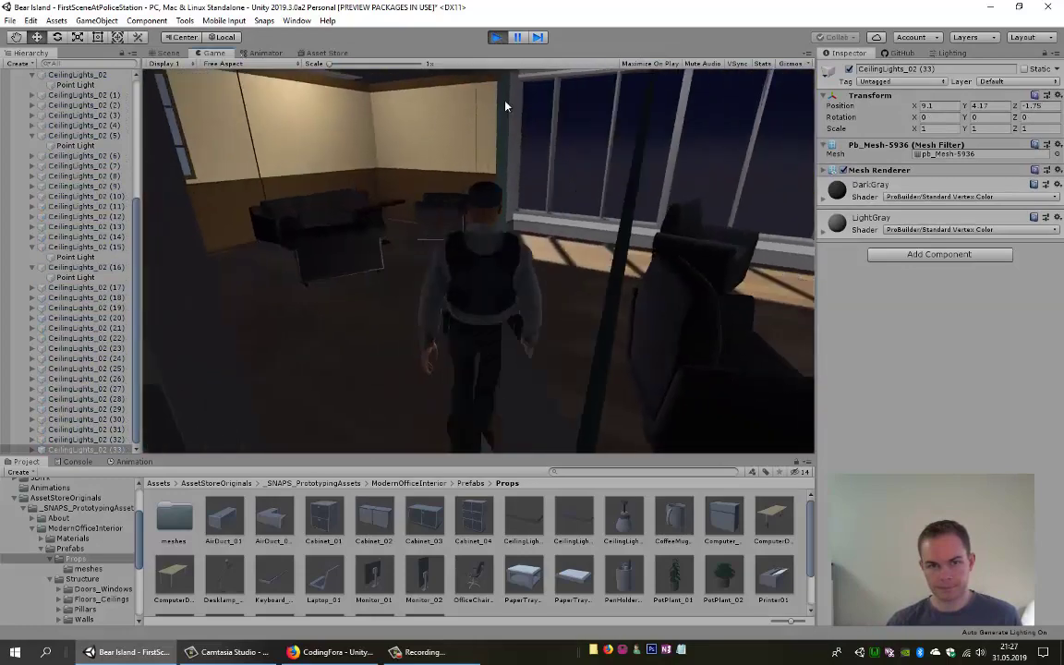
key(s)
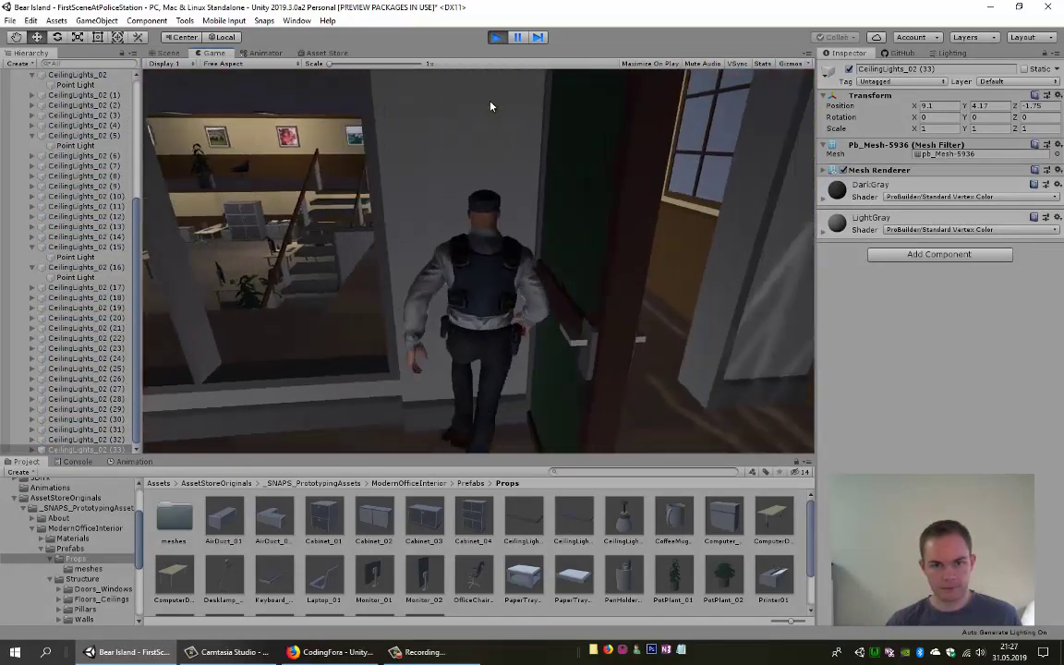
key(w)
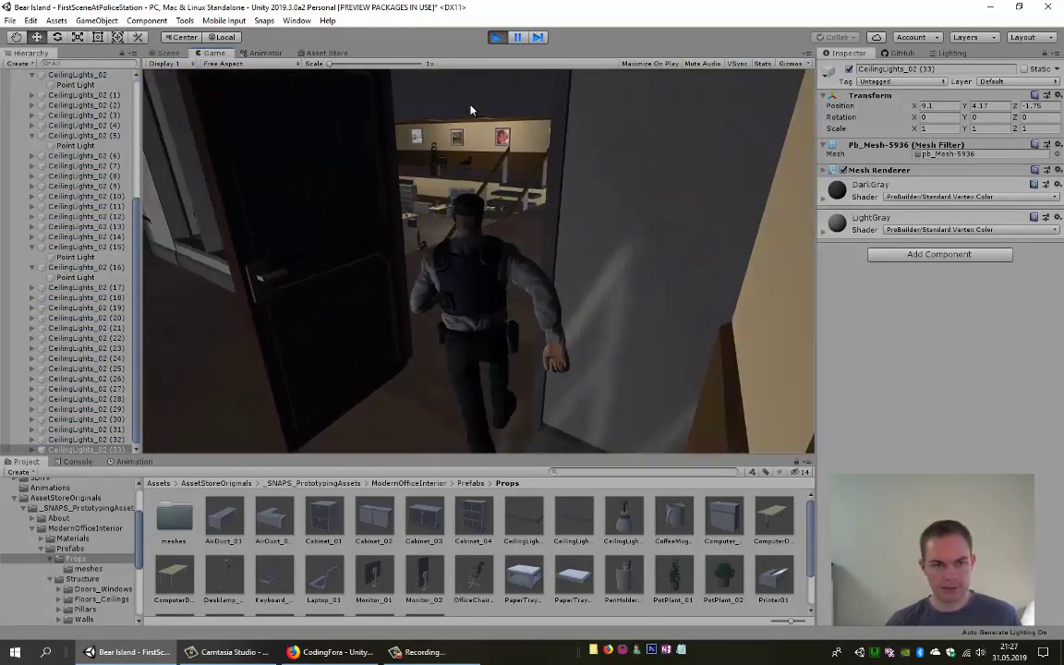
key(w)
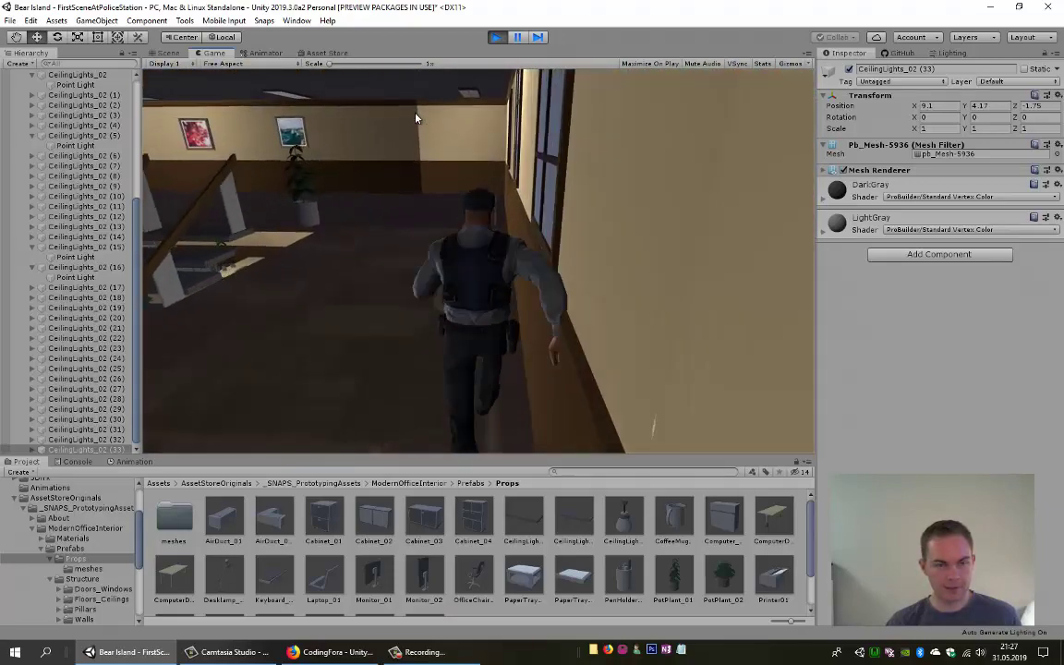
key(w)
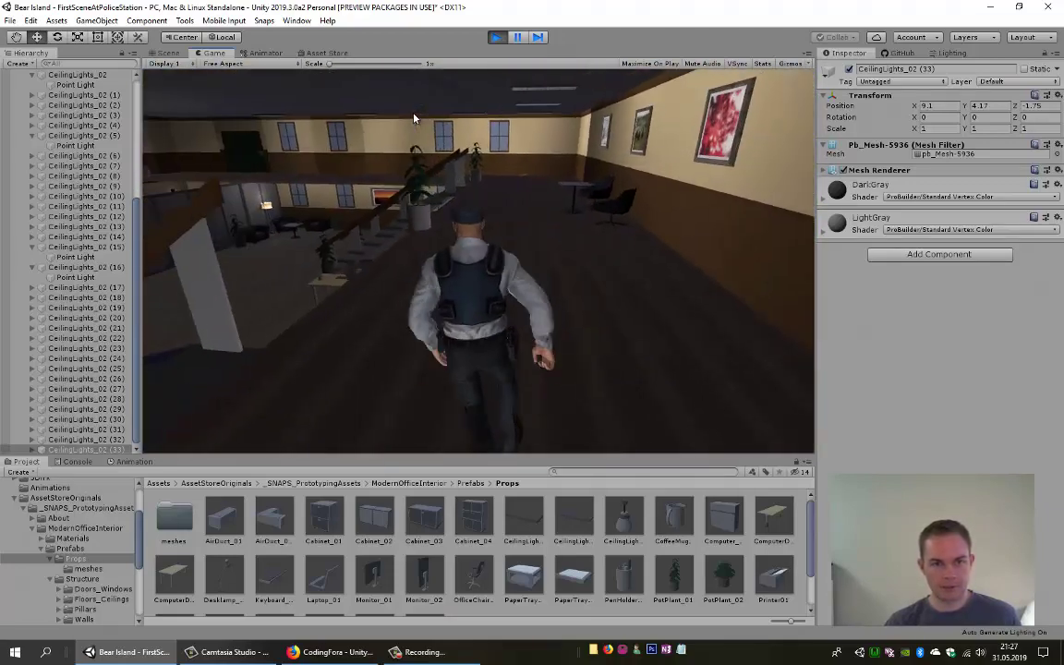
key(w)
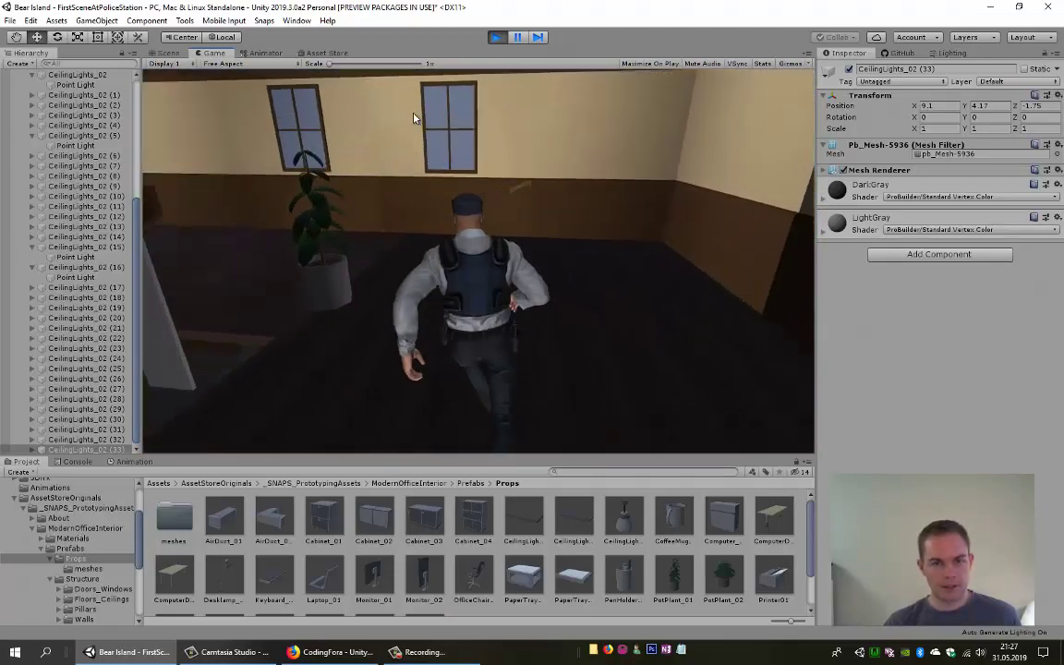
key(w)
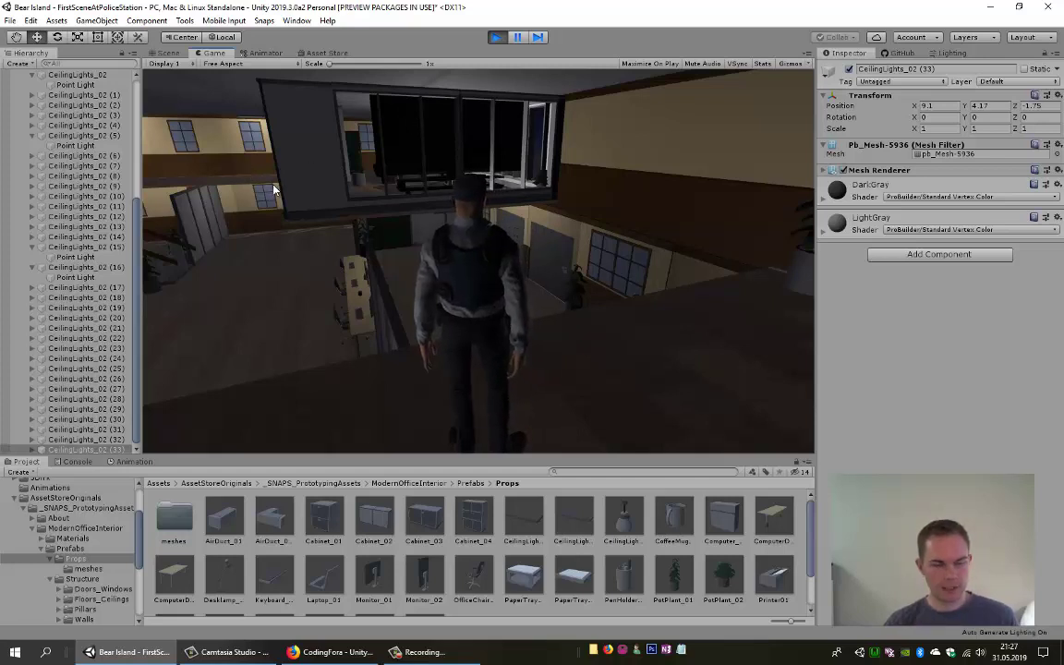
Walk down the stairs and across the lower office past the desks, then stop Play mode
key(w)
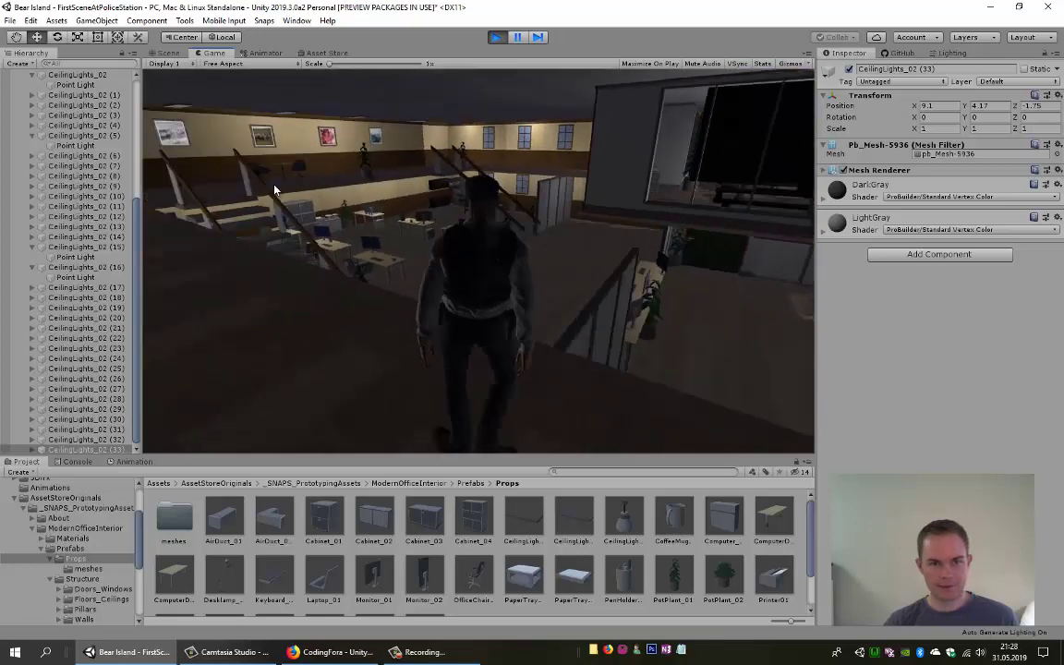
key(w)
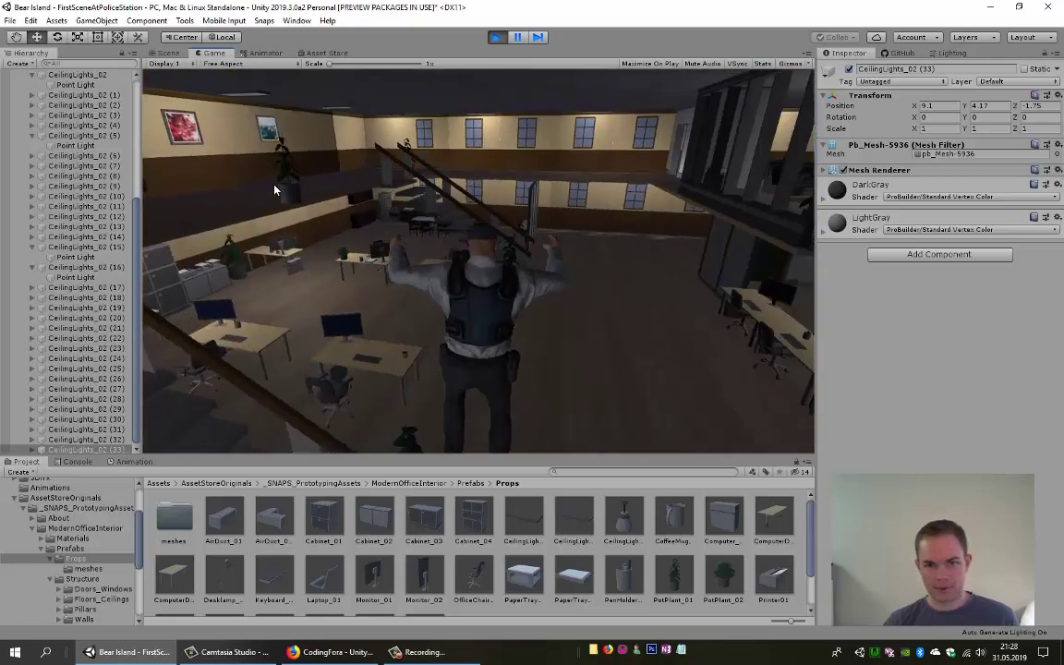
key(w)
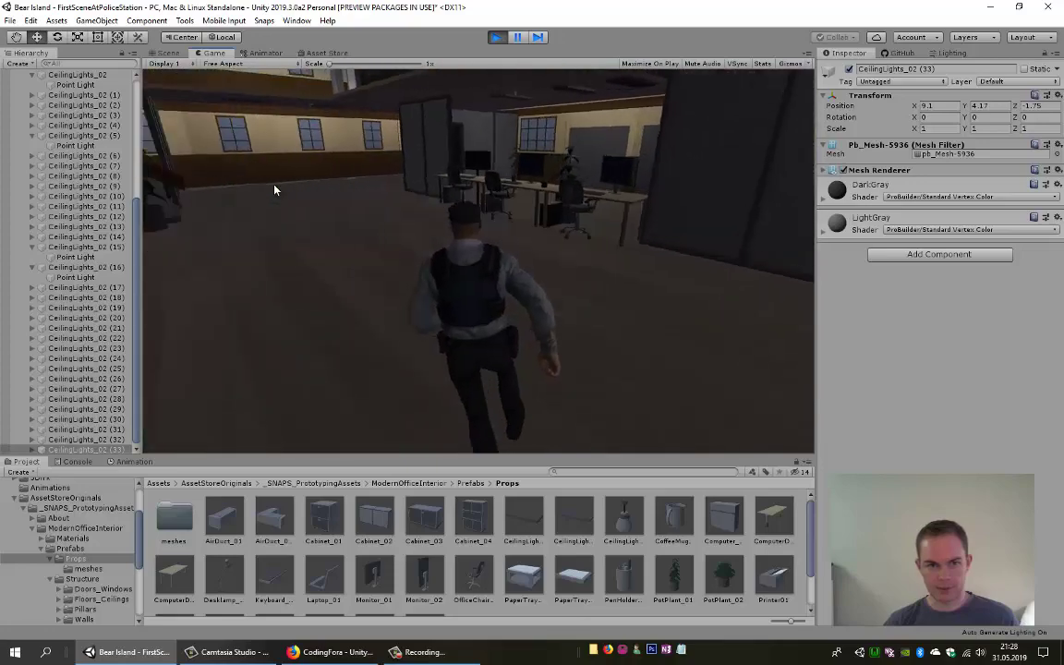
key(w)
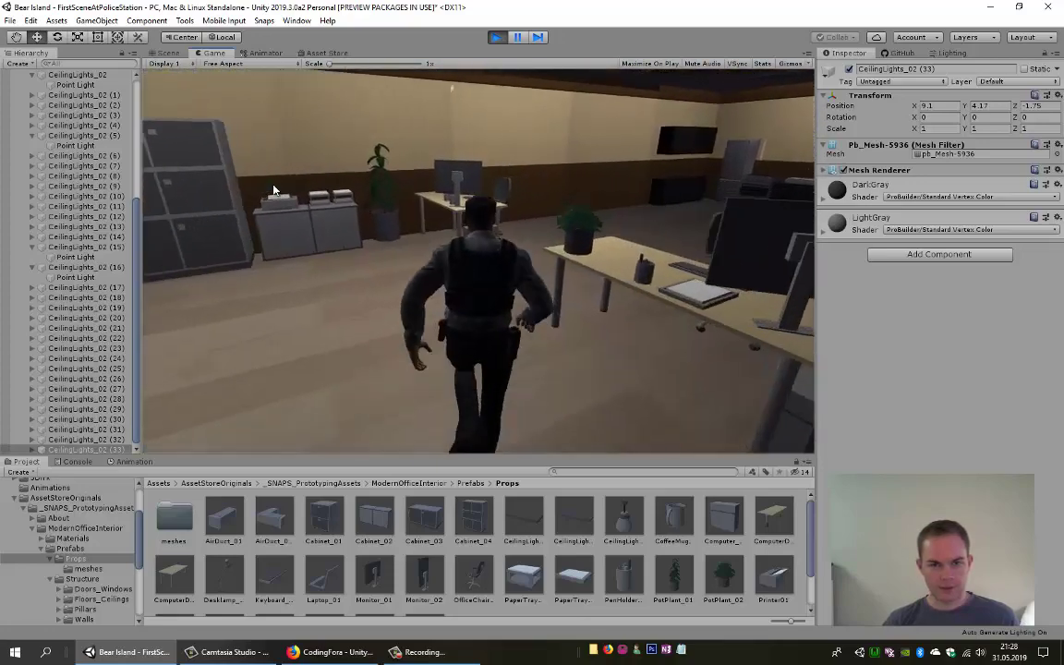
key(w)
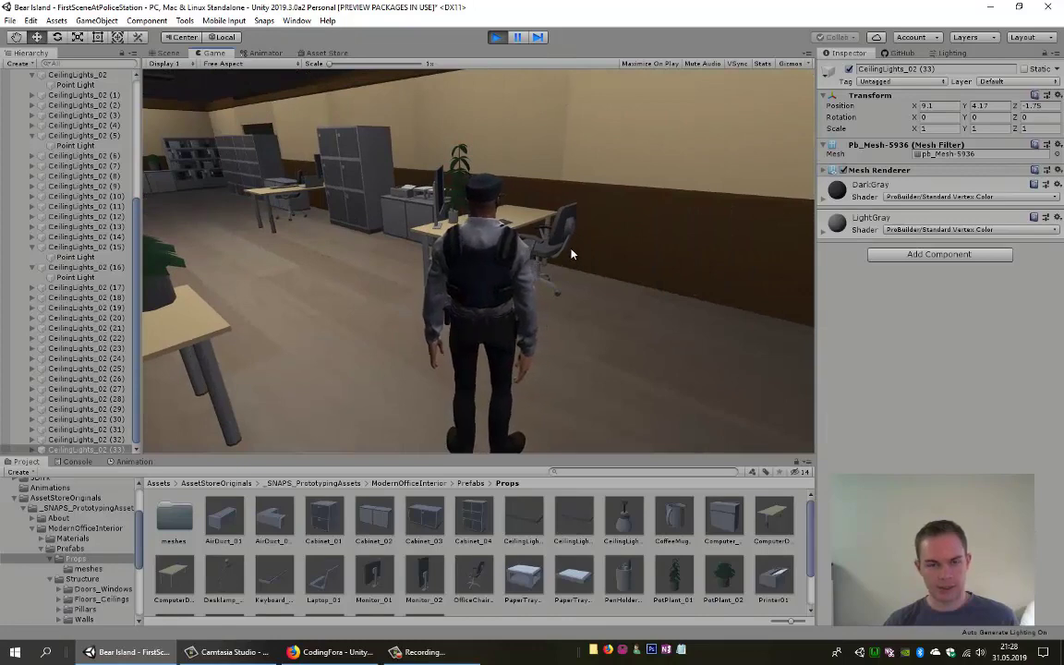
key(w)
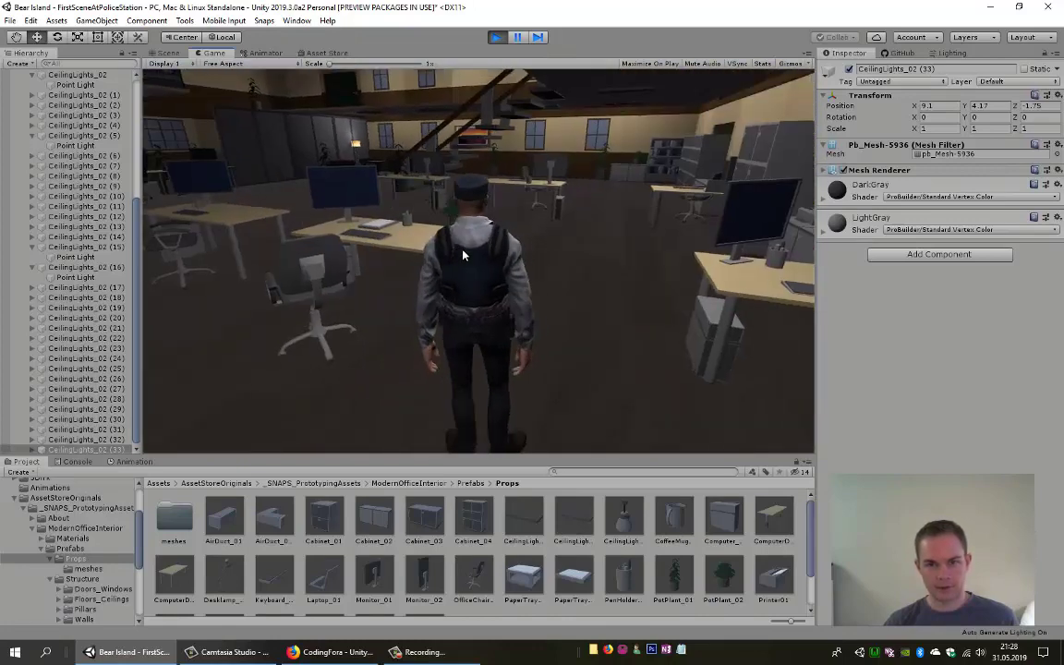
key(w)
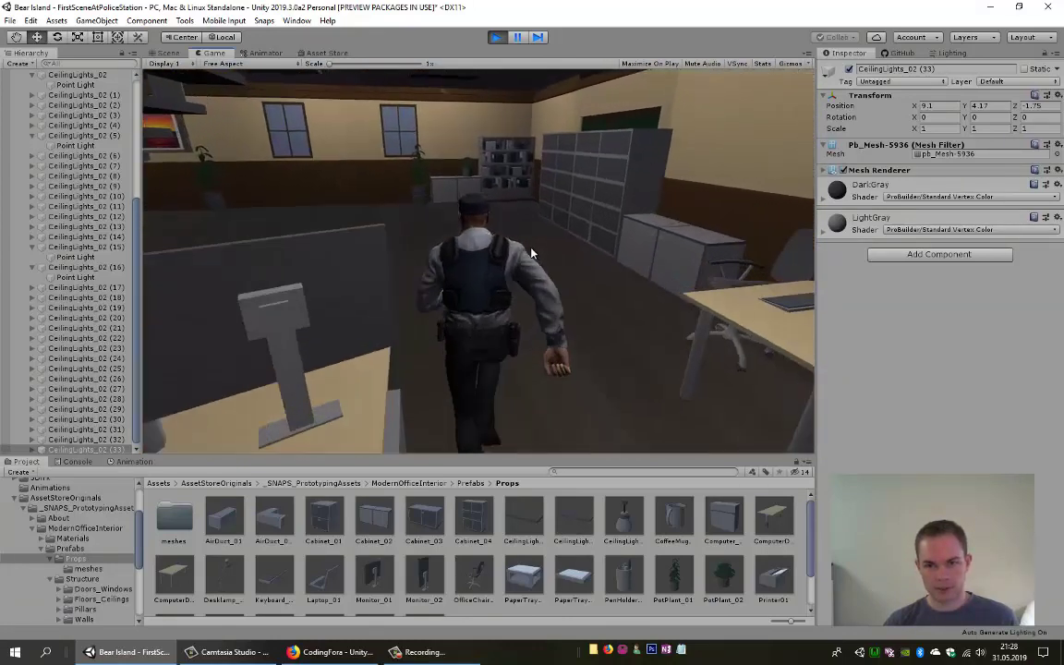
key(w)
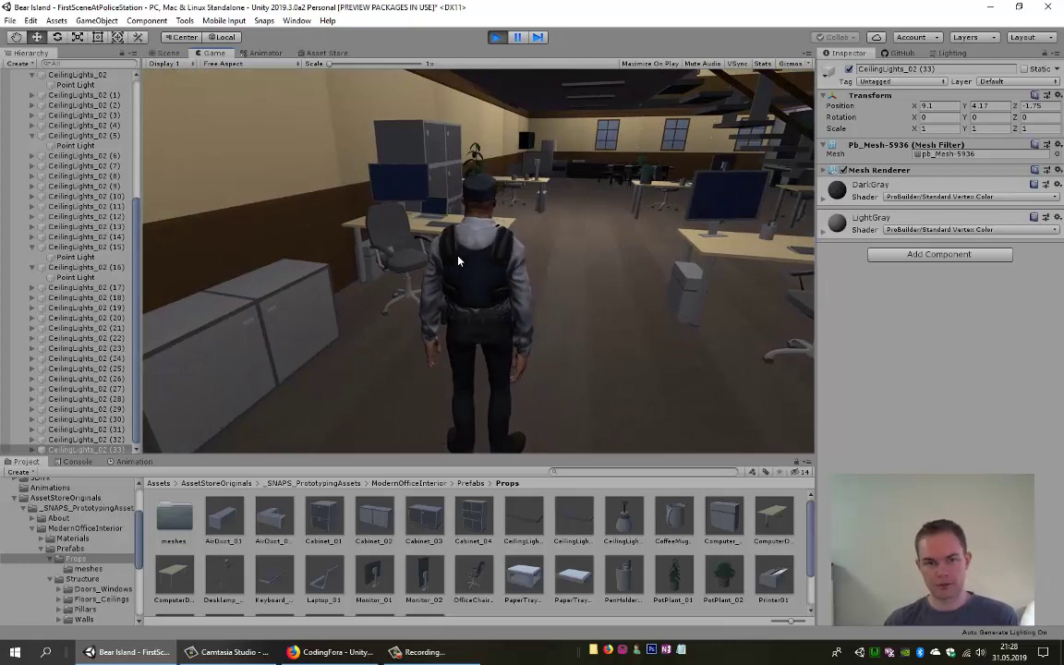
key(w)
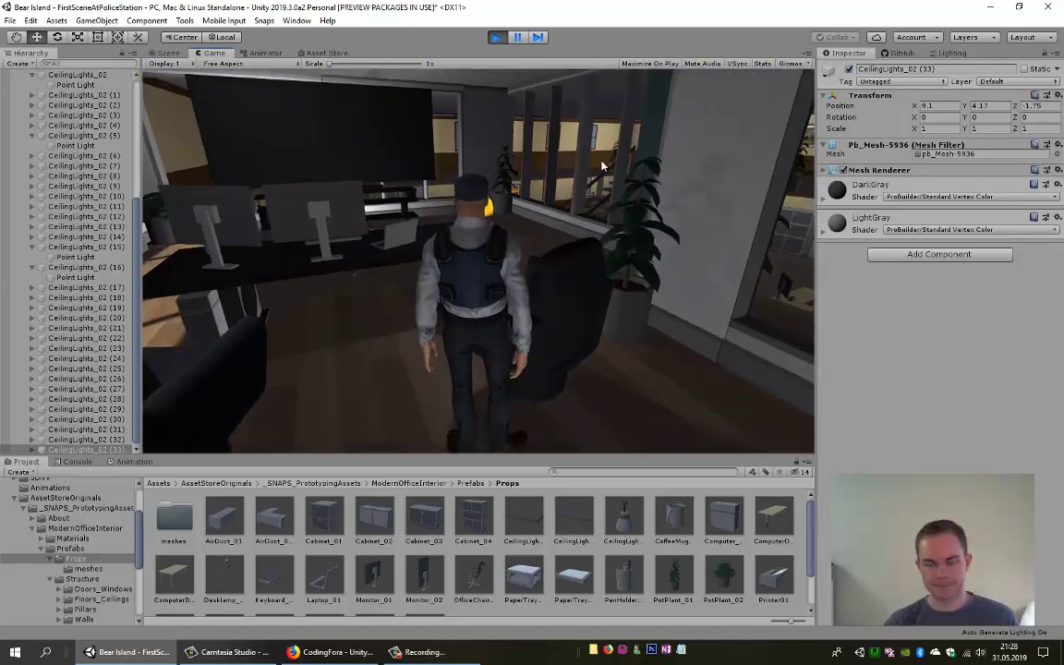
click(496, 37)
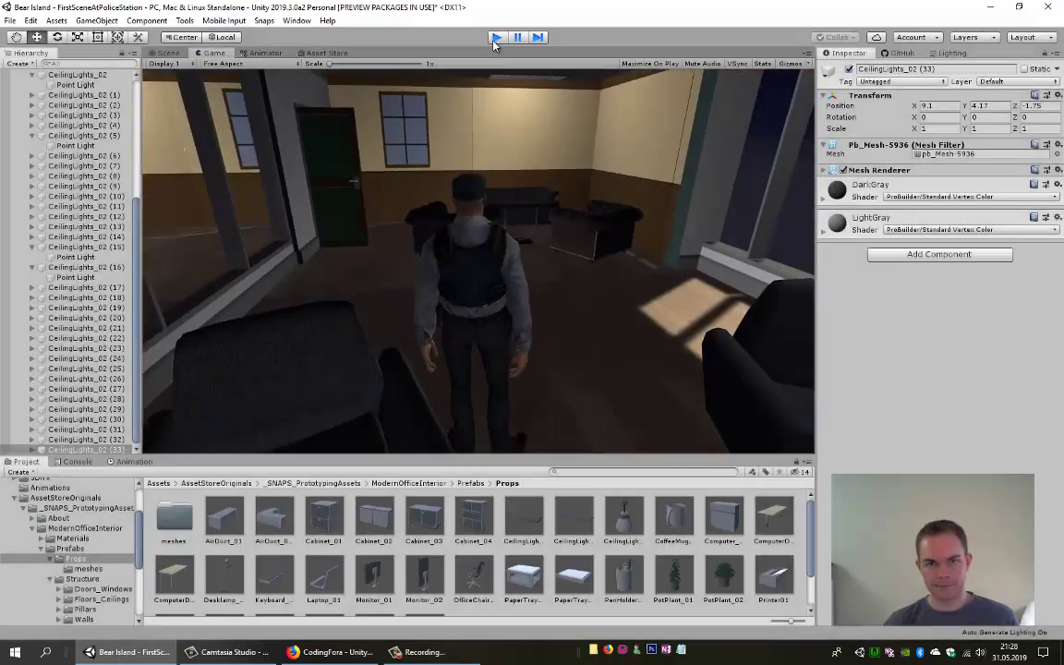
click(424, 658)
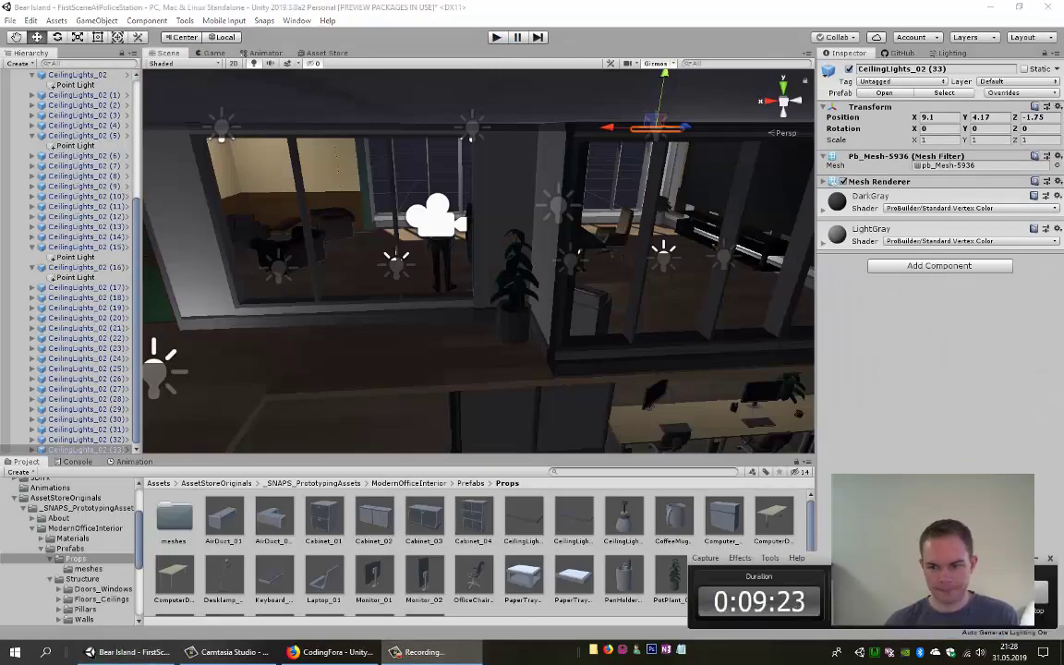